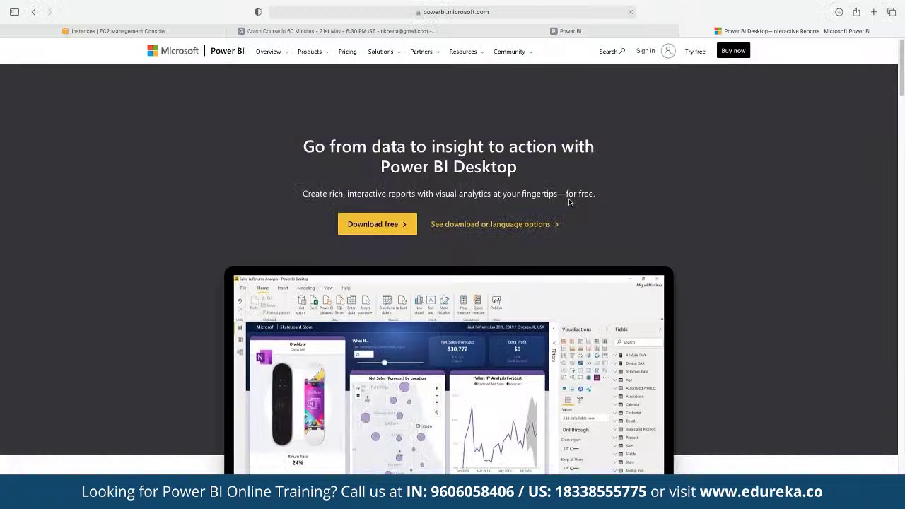
Show the full web address of the Power BI product site
{"action": "left_click", "coordinate": [558, 13]}
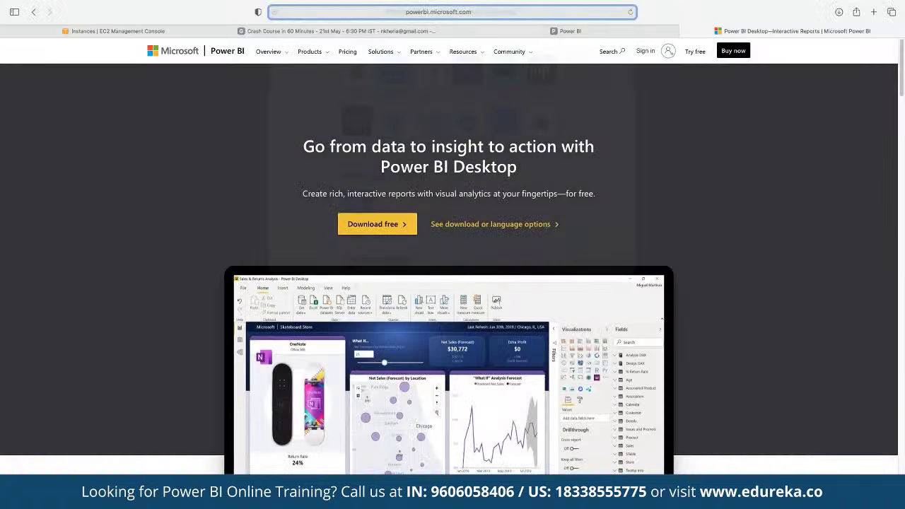
{"action": "left_click", "coordinate": [697, 155]}
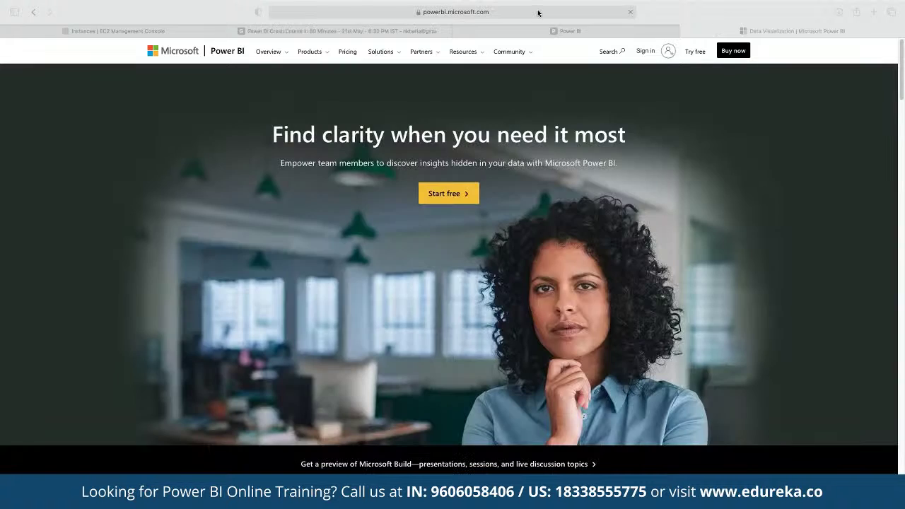
{"action": "left_click", "coordinate": [537, 11]}
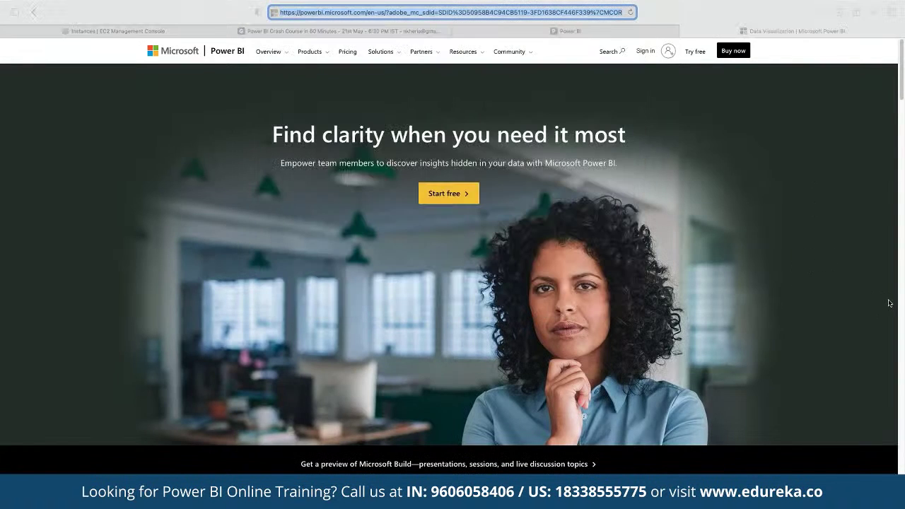
Switch to the Power BI service and look over its home page, data creation options and available datasets
{"action": "key", "text": "ctrl+shift+Tab"}
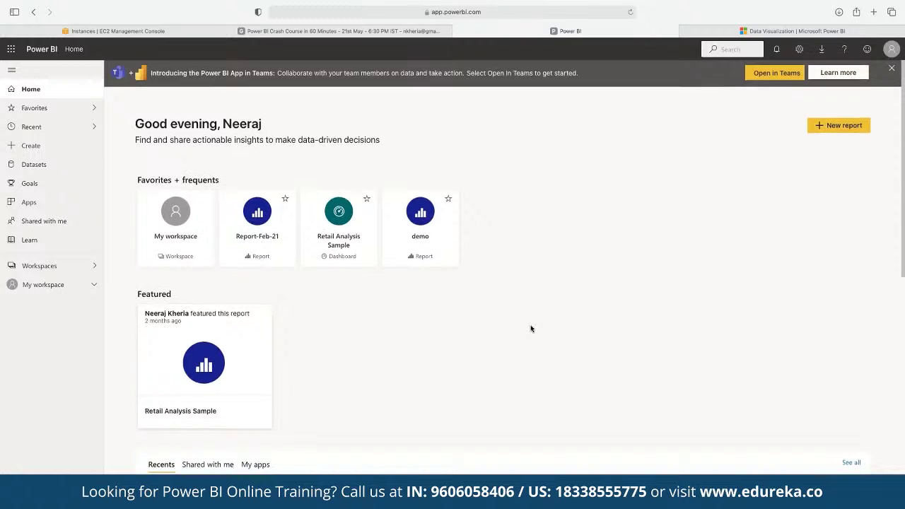
{"action": "scroll", "coordinate": [531, 329], "scroll_direction": "down", "scroll_amount": 4}
{"action": "scroll", "coordinate": [531, 329], "scroll_direction": "up", "scroll_amount": 4}
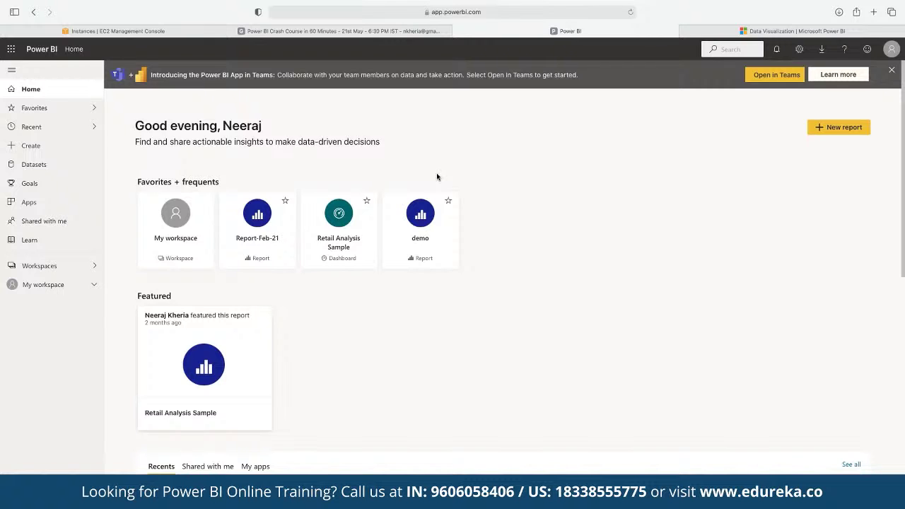
{"action": "left_click", "coordinate": [31, 151]}
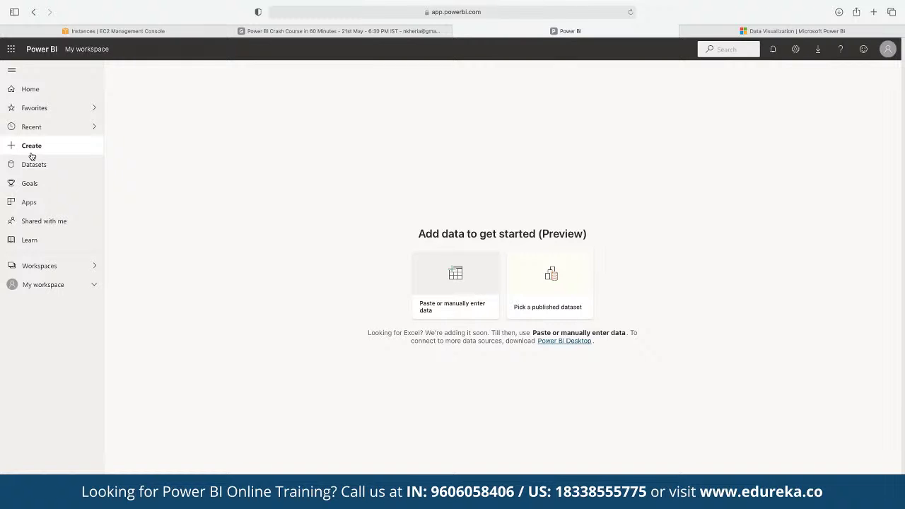
{"action": "left_click", "coordinate": [36, 171]}
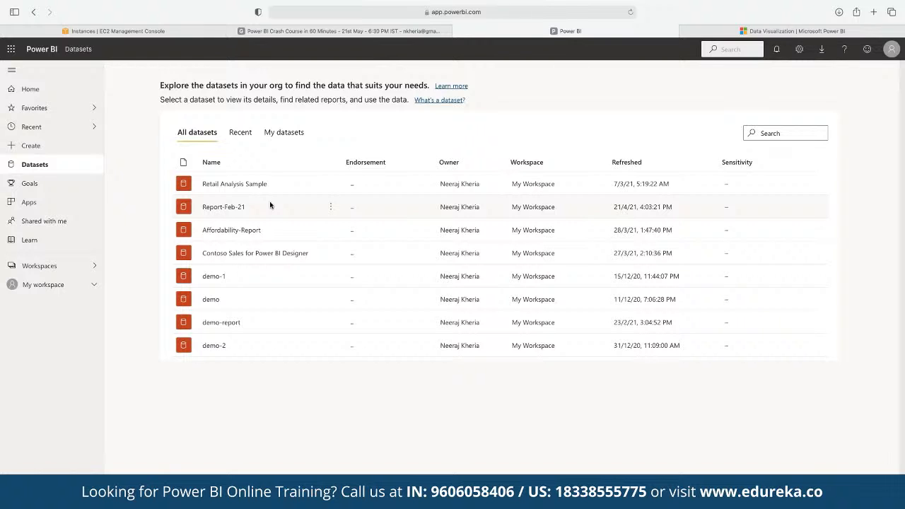
Start creating a new dataset by pasting or manually entering data
{"action": "left_click", "coordinate": [29, 146]}
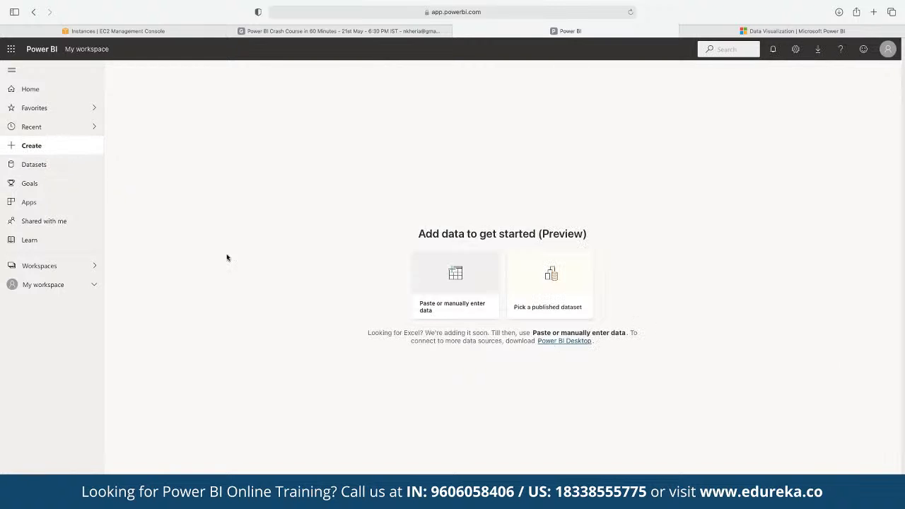
{"action": "left_click", "coordinate": [450, 275]}
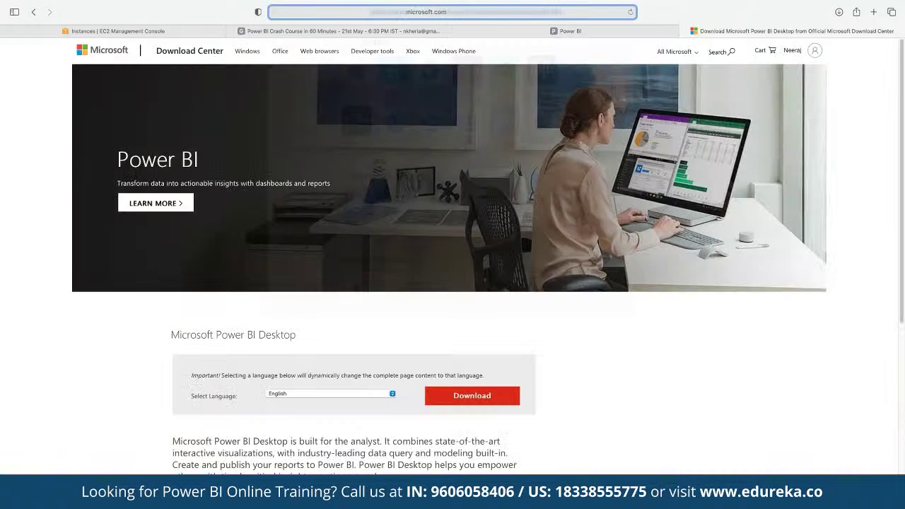
View the web address of the Power BI Desktop download page and return to the Power BI service
{"action": "left_click", "coordinate": [429, 12]}
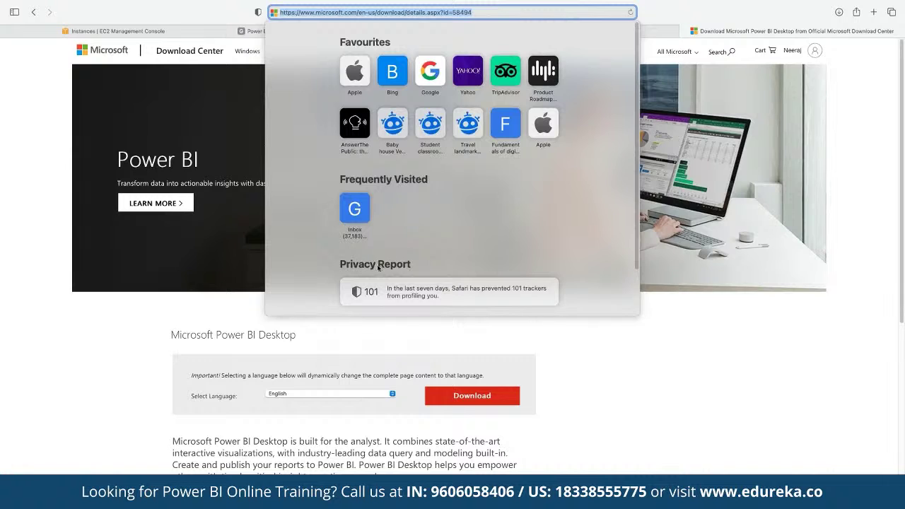
{"action": "key", "text": "Escape"}
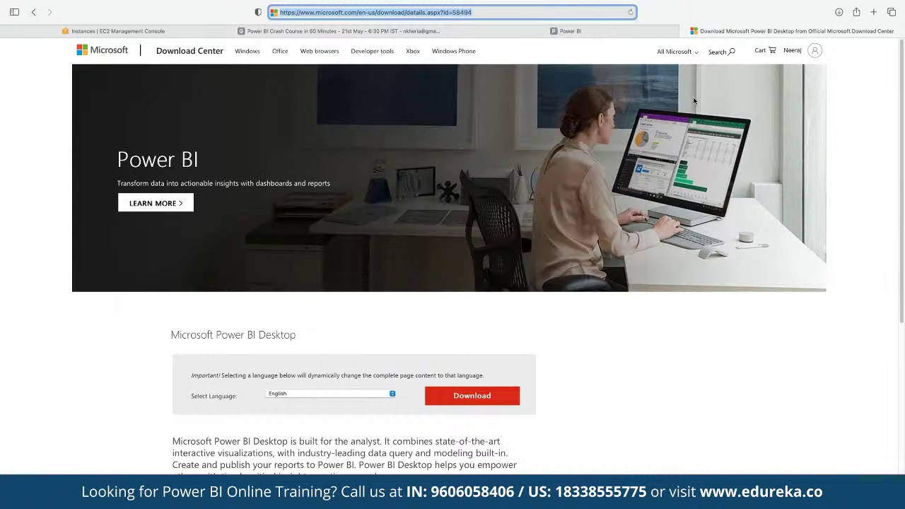
{"action": "left_click", "coordinate": [569, 31]}
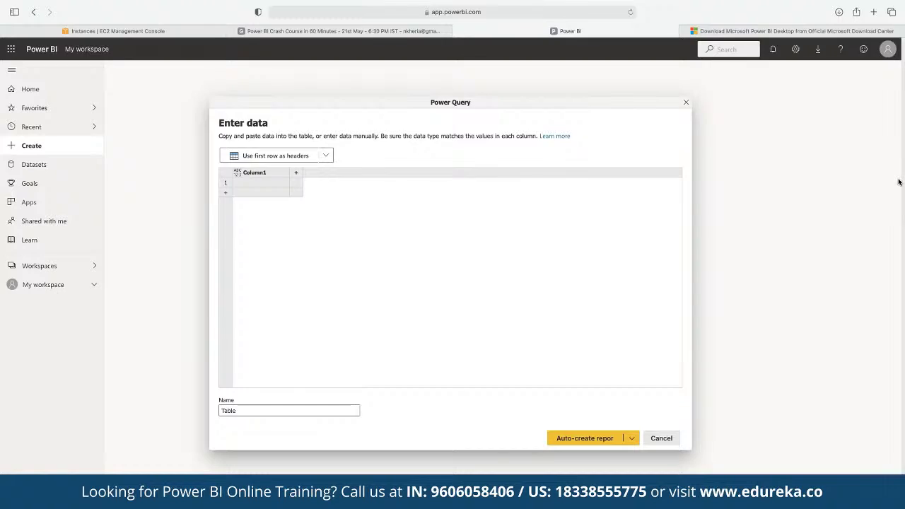
Switch to the Global.Superstore workbook in Excel and auto-fit the widths of all columns
{"action": "key", "text": "super+Tab"}
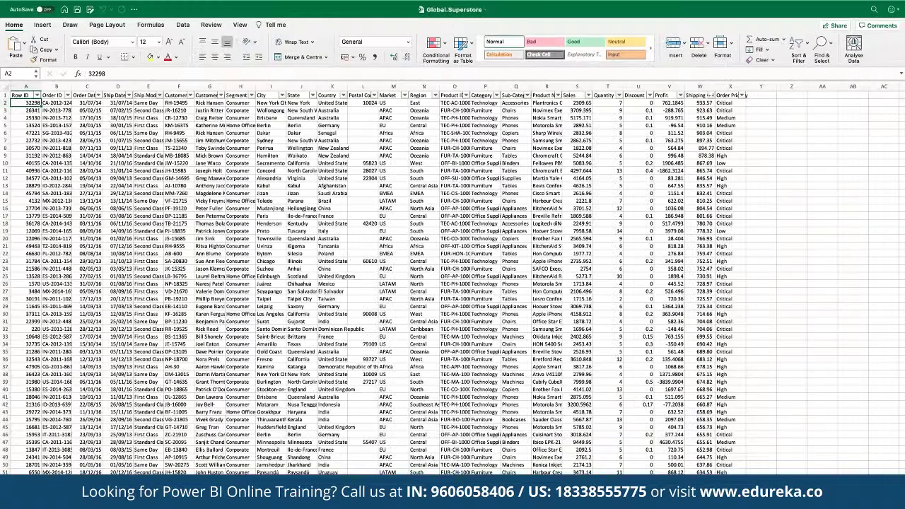
{"action": "double_click", "coordinate": [39, 87]}
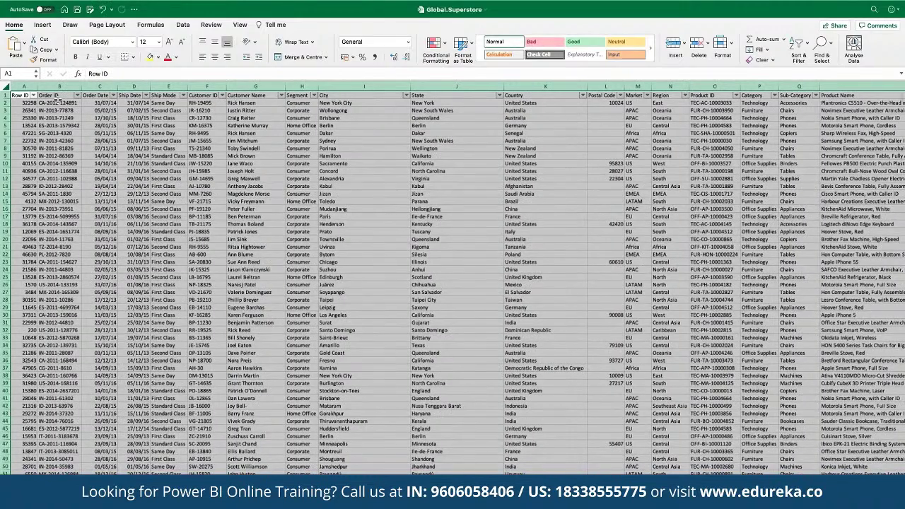
{"action": "scroll", "coordinate": [59, 102], "scroll_direction": "up", "scroll_amount": 2}
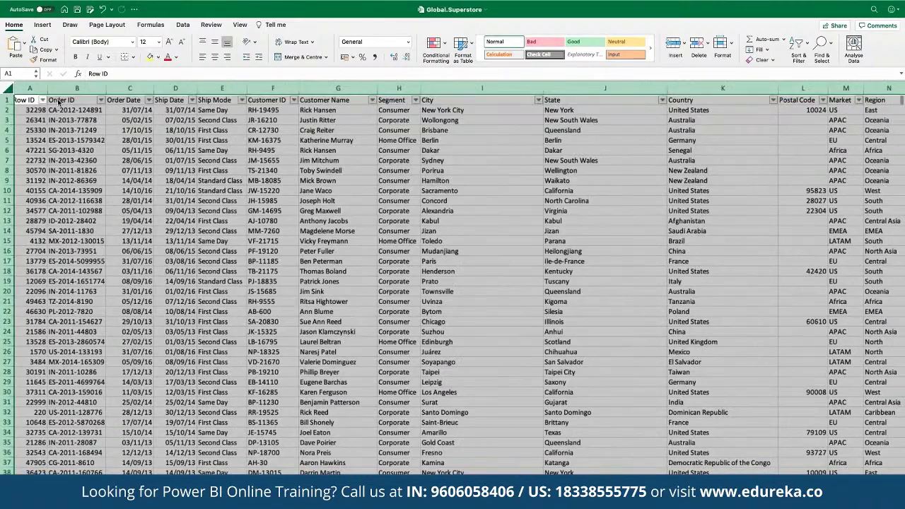
Examine the header row of the superstore data across the columns from Row ID to Sales
{"action": "left_click", "coordinate": [78, 139]}
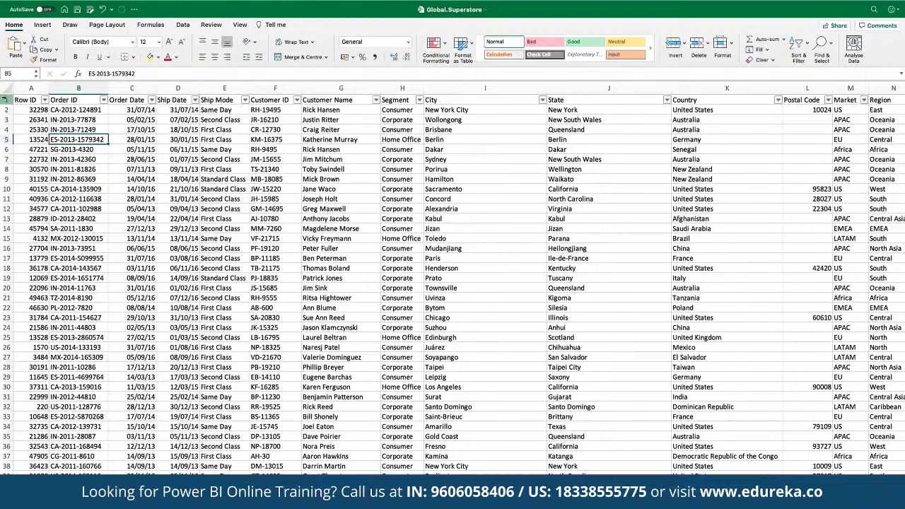
{"action": "left_click", "coordinate": [5, 100]}
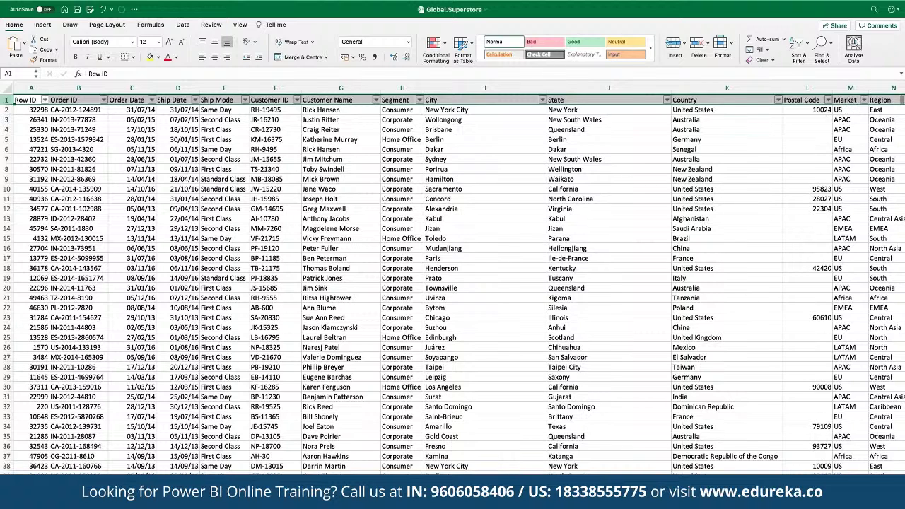
{"action": "scroll", "coordinate": [452, 283], "scroll_direction": "right", "scroll_amount": 5}
{"action": "scroll", "coordinate": [452, 283], "scroll_direction": "right", "scroll_amount": 3}
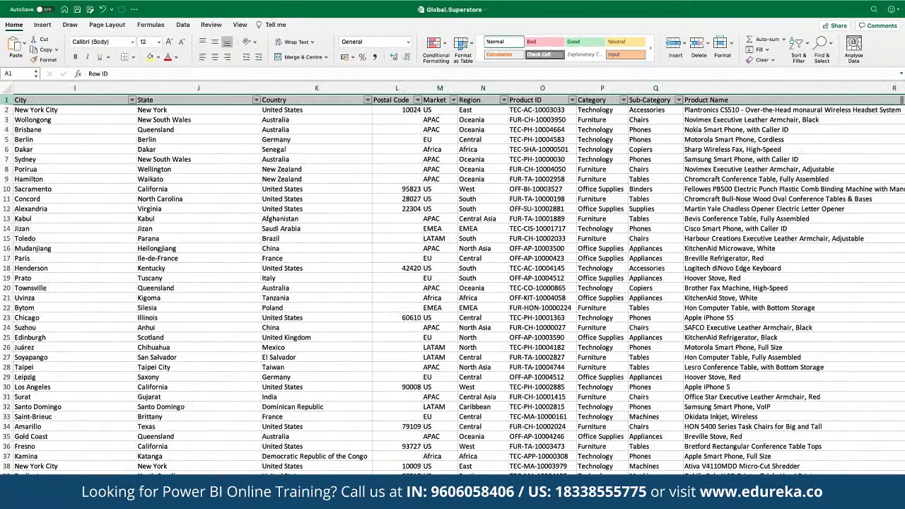
{"action": "scroll", "coordinate": [452, 282], "scroll_direction": "right", "scroll_amount": 2}
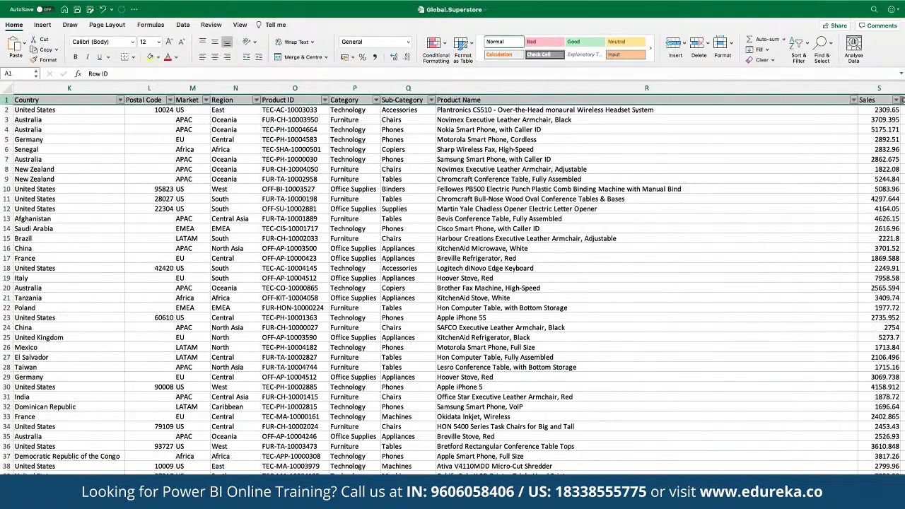
{"action": "scroll", "coordinate": [294, 400], "scroll_direction": "left", "scroll_amount": 10}
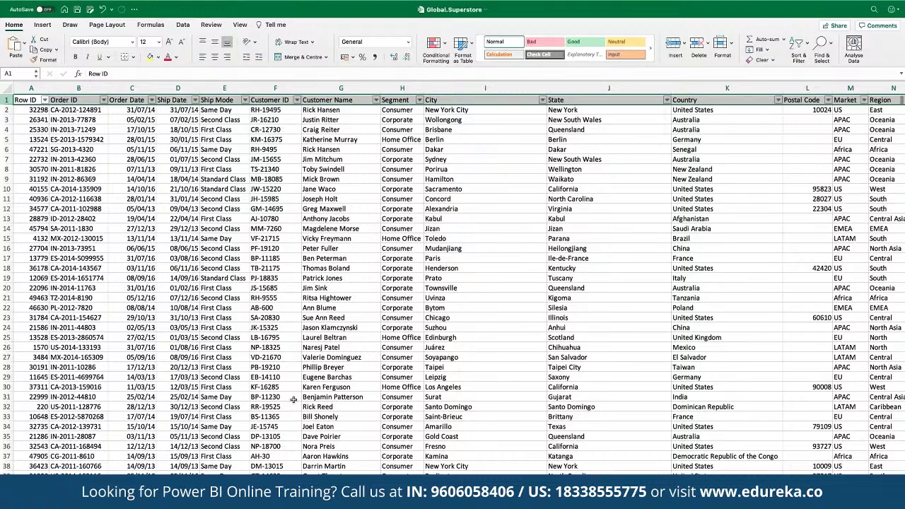
Copy the entire superstore table from Excel and paste it into the Enter data table in Power BI
{"action": "left_click", "coordinate": [283, 356]}
{"action": "key", "text": "super+a"}
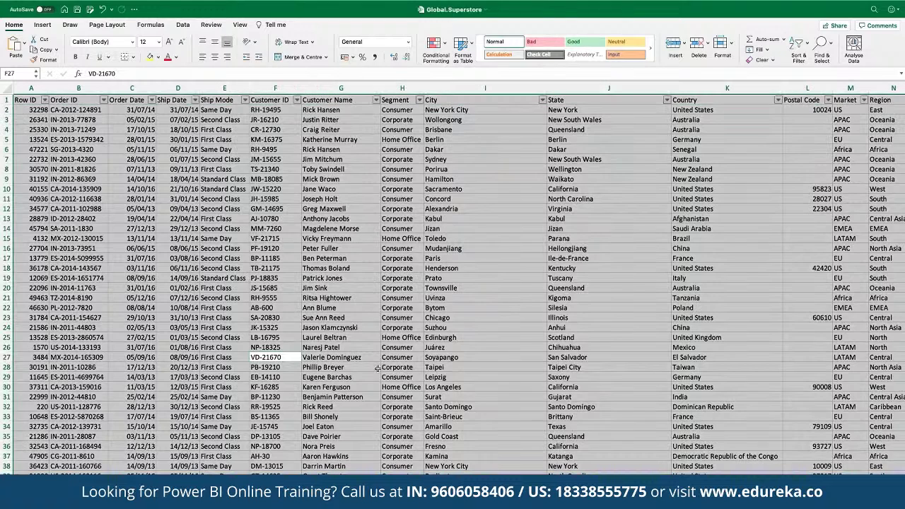
{"action": "key", "text": "super+c"}
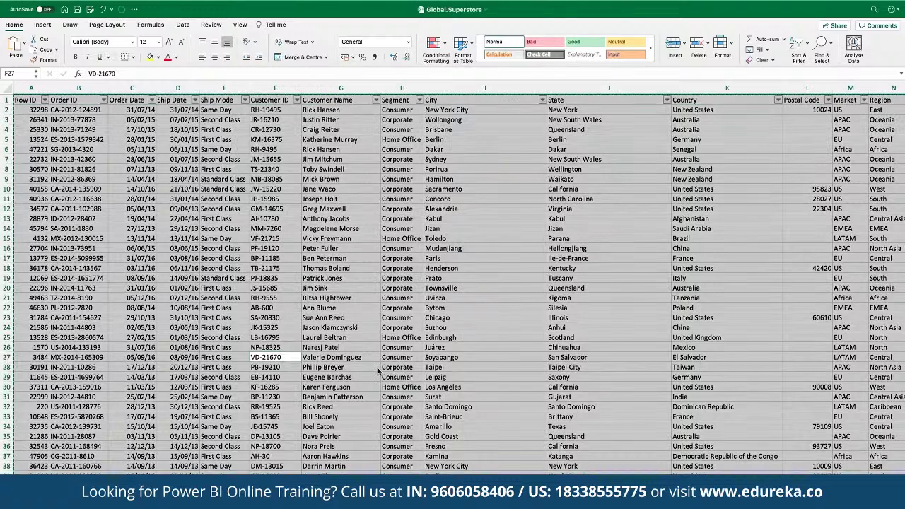
{"action": "key", "text": "super+Tab"}
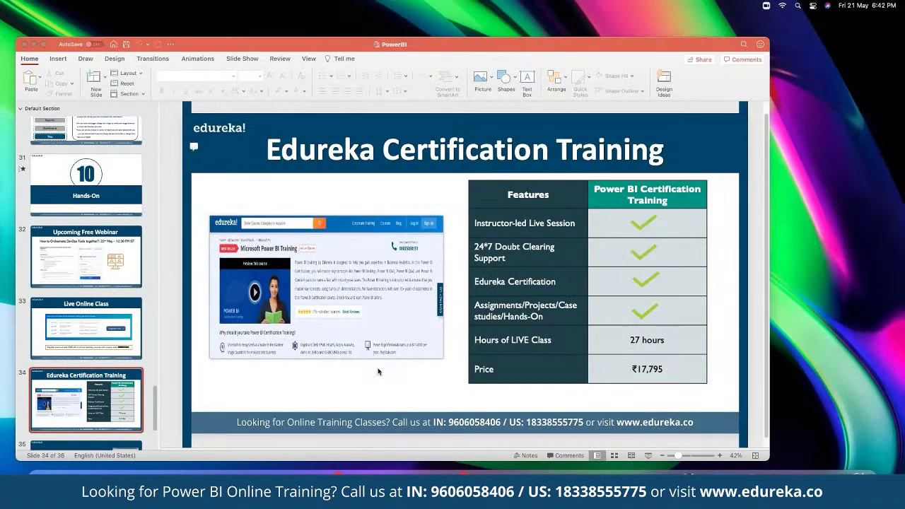
{"action": "key", "text": "super+Tab"}
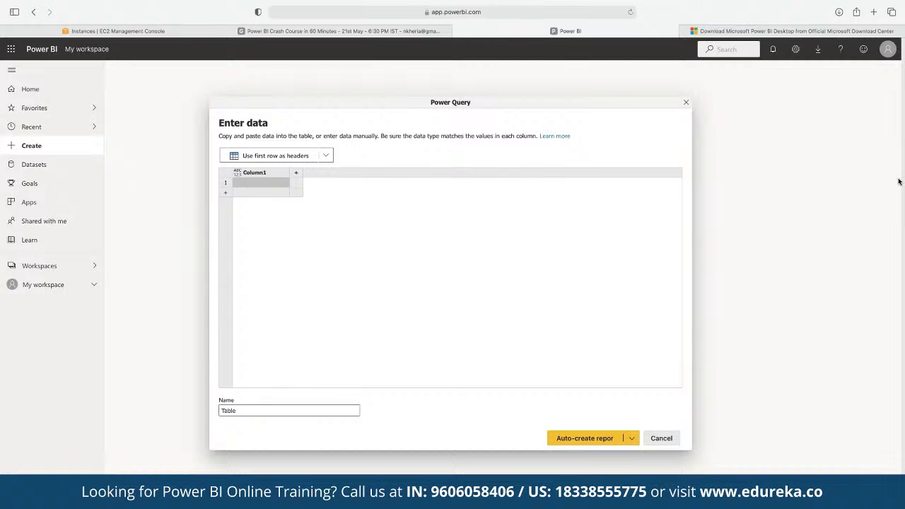
{"action": "key", "text": "super+v"}
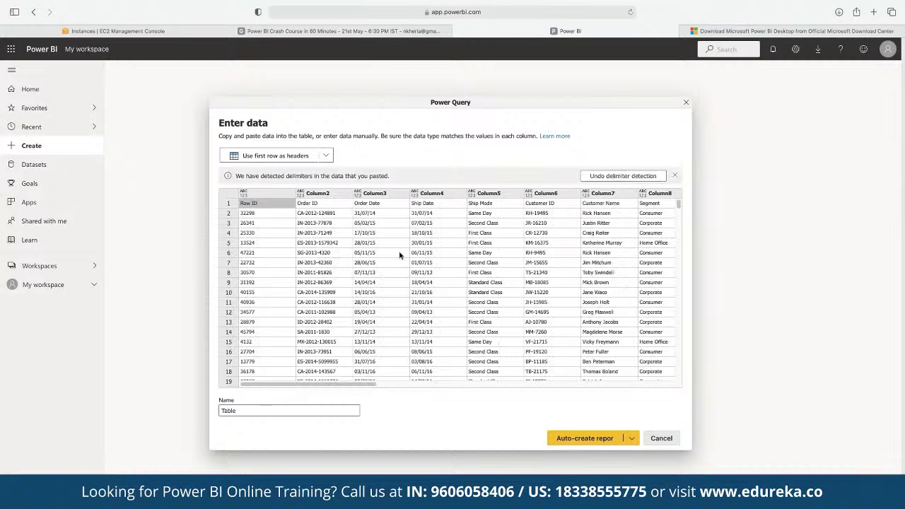
Use the first row of the pasted data as headers and select the table's name for editing
{"action": "left_click", "coordinate": [229, 203]}
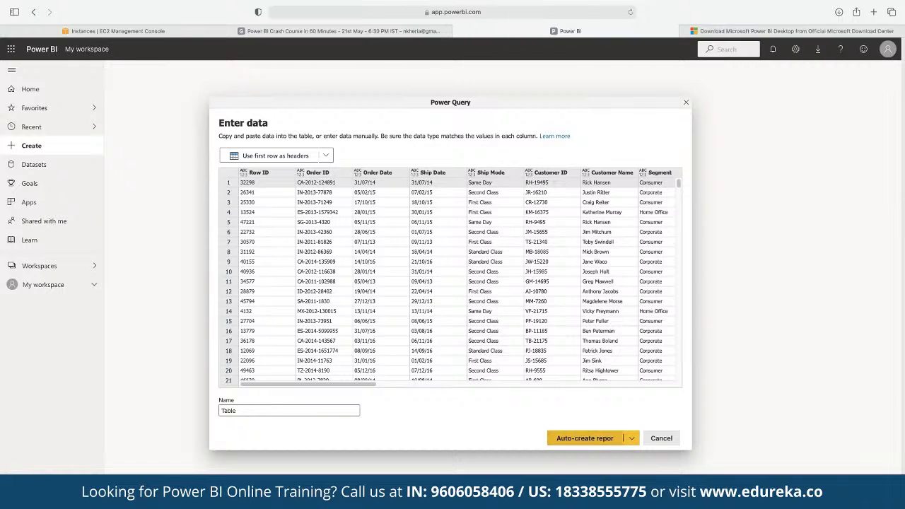
{"action": "left_click", "coordinate": [235, 410]}
{"action": "double_click", "coordinate": [236, 411]}
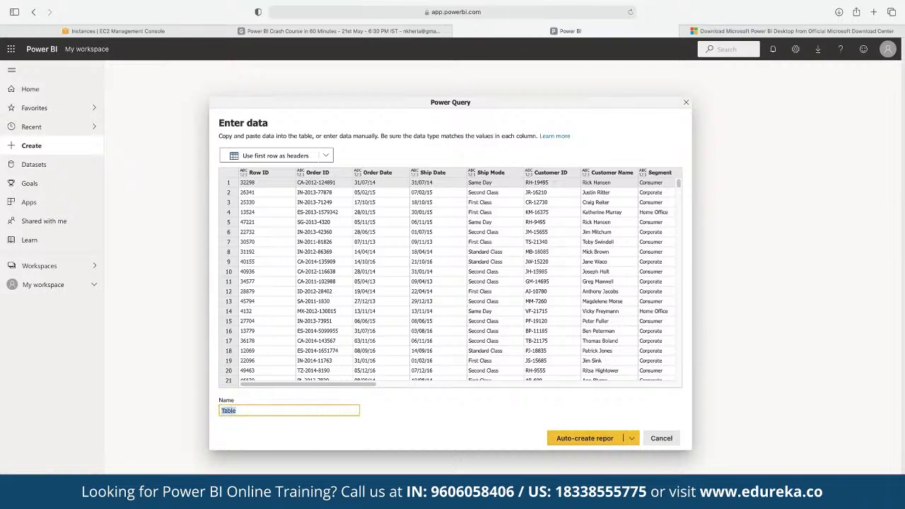
{"action": "type", "text": "Gloabl-Super"}
{"action": "key", "text": "BackSpace"}
{"action": "key", "text": "BackSpace"}
{"action": "key", "text": "BackSpace"}
{"action": "key", "text": "BackSpace"}
{"action": "key", "text": "BackSpace"}
{"action": "key", "text": "BackSpace"}
{"action": "key", "text": "BackSpace"}
{"action": "key", "text": "BackSpace"}
{"action": "key", "text": "BackSpace"}
{"action": "key", "text": "BackSpace"}
{"action": "key", "text": "BackSpace"}
{"action": "key", "text": "BackSpace"}
Name the table Orders and auto-create a report from it
{"action": "type", "text": "Orders"}
{"action": "left_click", "coordinate": [632, 439]}
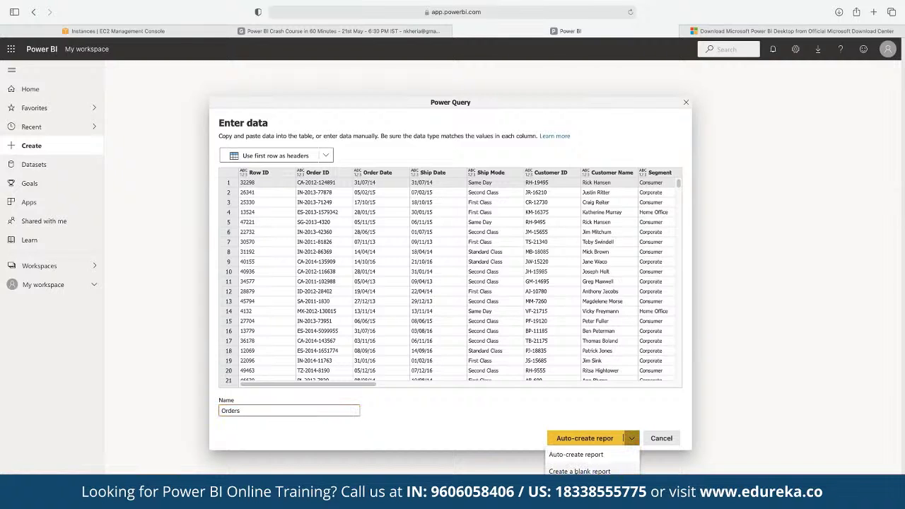
{"action": "left_click", "coordinate": [590, 454]}
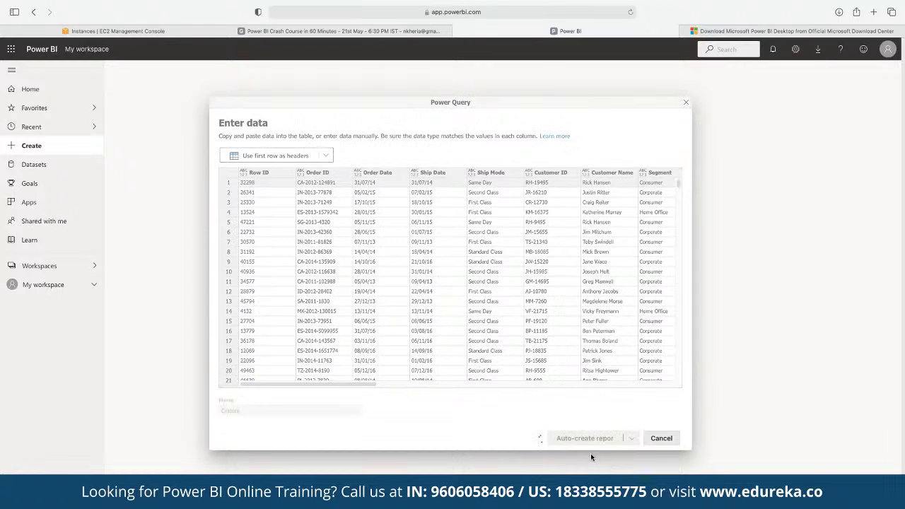
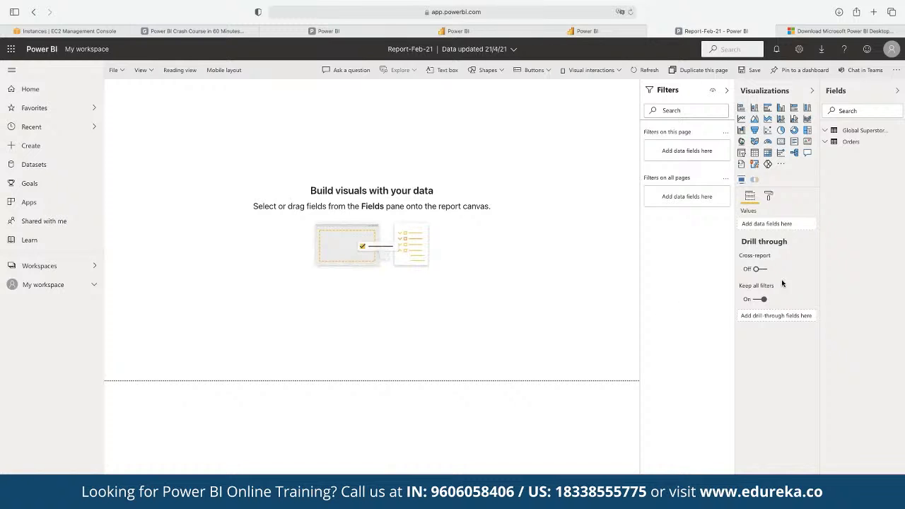
Build a column chart of Profit by Order Date from the Orders table and enlarge it on the report canvas
{"action": "left_click", "coordinate": [825, 142]}
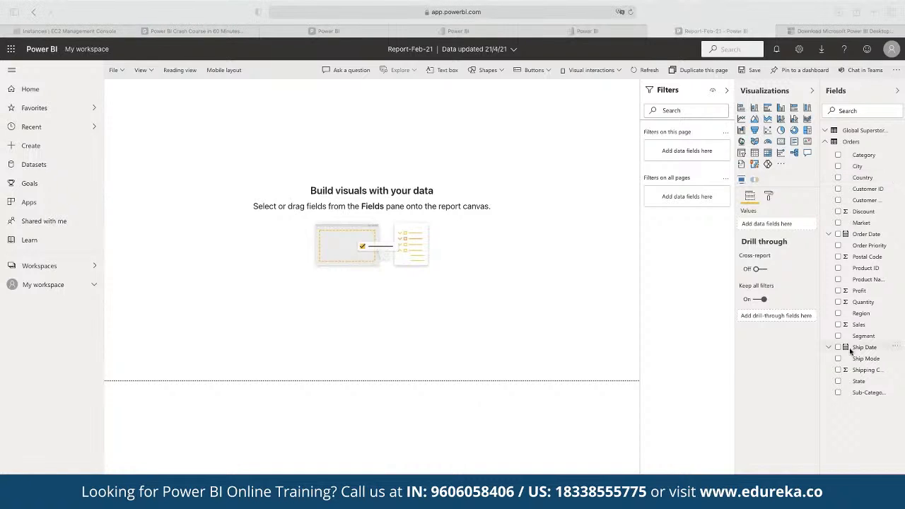
{"action": "left_click", "coordinate": [838, 291]}
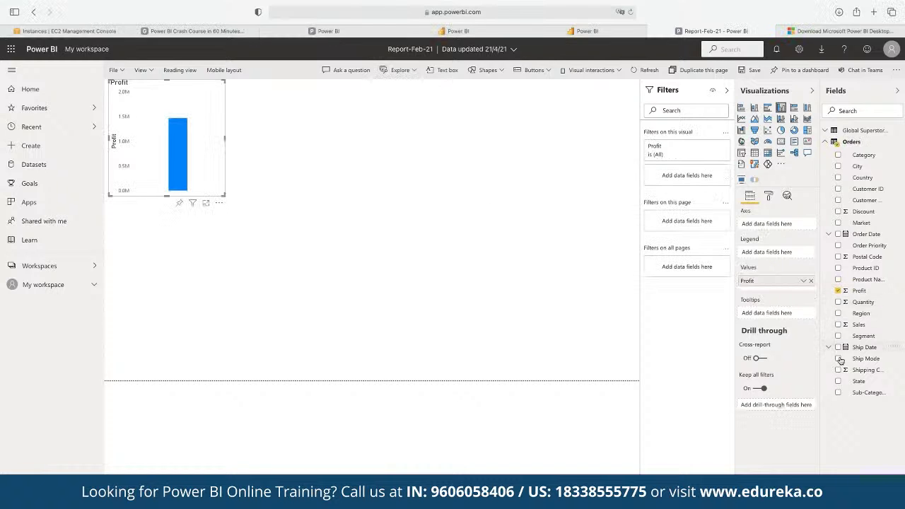
{"action": "left_click", "coordinate": [838, 236]}
{"action": "left_click_drag", "start_coordinate": [223, 200], "coordinate": [408, 300]}
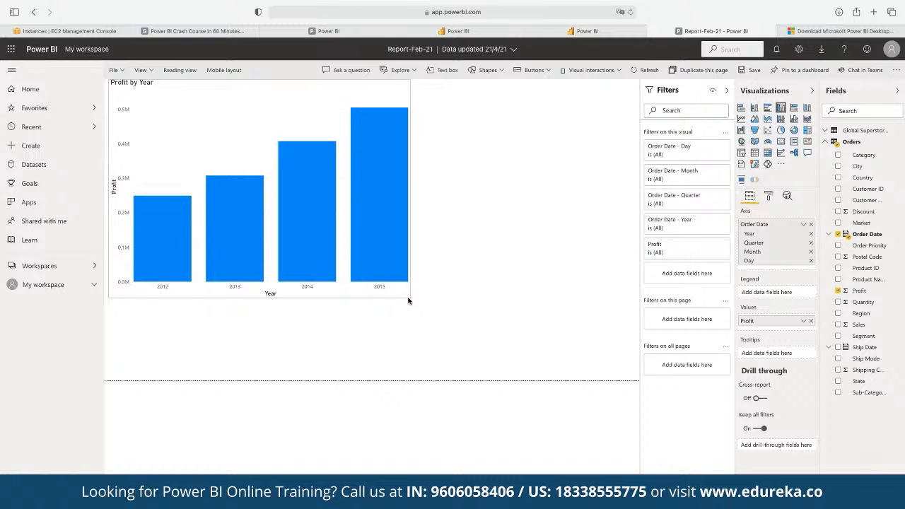
{"action": "left_click_drag", "start_coordinate": [408, 300], "coordinate": [369, 265]}
{"action": "left_click", "coordinate": [429, 278]}
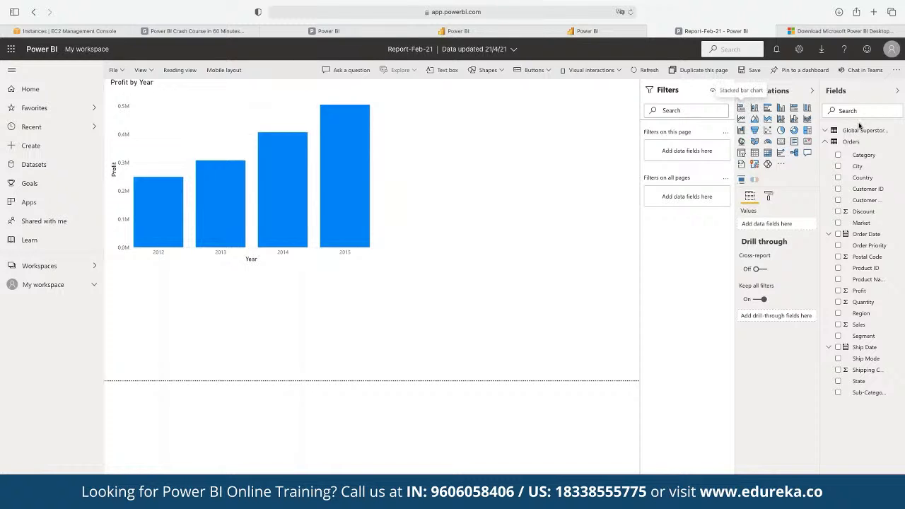
Convert the Profit by Year column chart into a line chart
{"action": "left_click", "coordinate": [741, 119]}
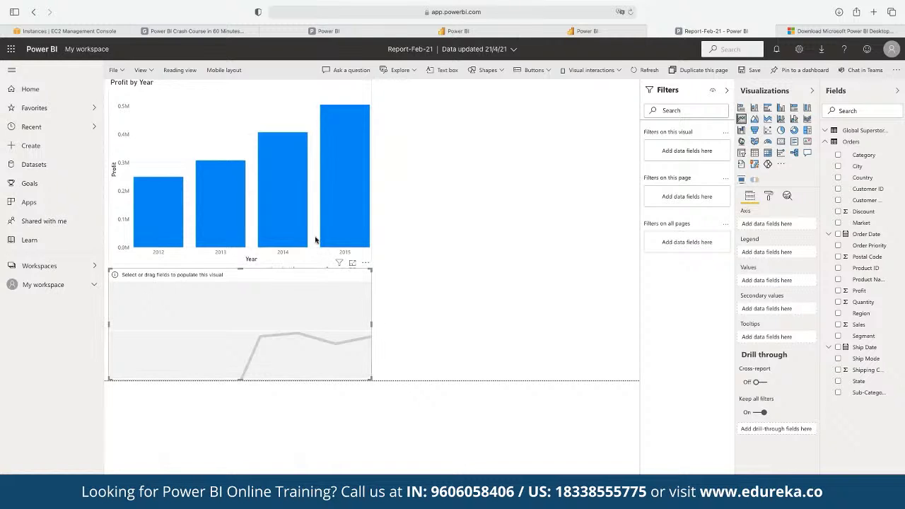
{"action": "left_click", "coordinate": [269, 105]}
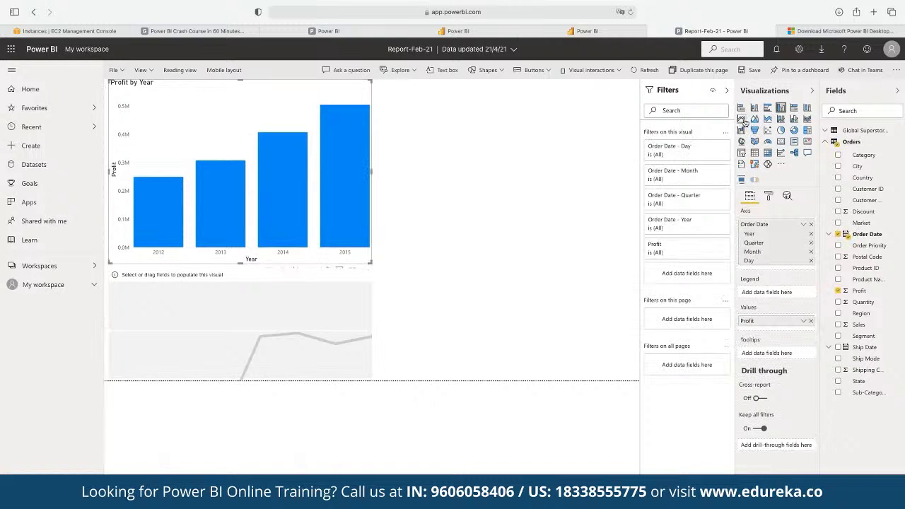
{"action": "left_click", "coordinate": [742, 120]}
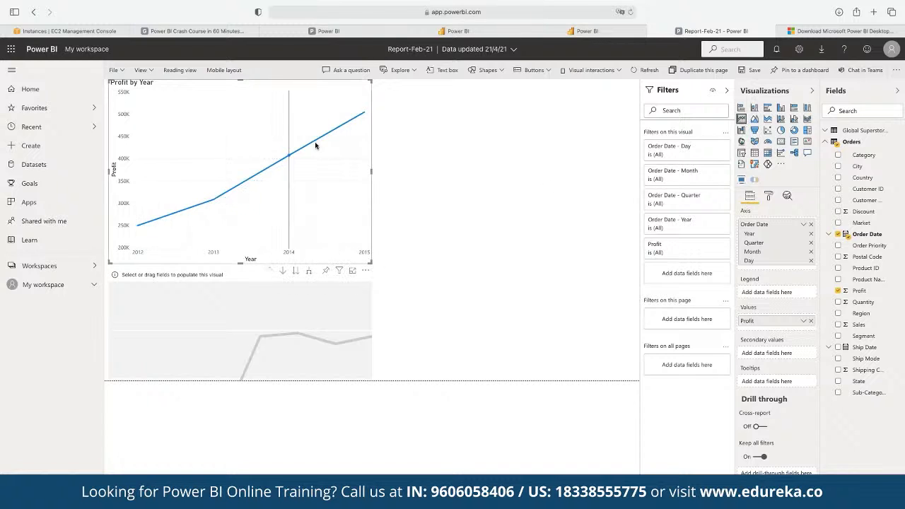
{"action": "left_click_drag", "start_coordinate": [355, 117], "coordinate": [344, 290]}
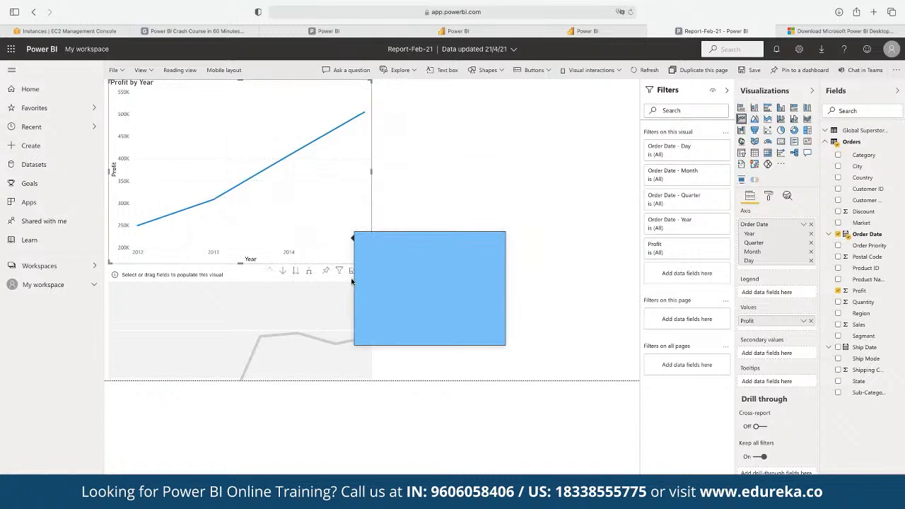
{"action": "left_click", "coordinate": [366, 271]}
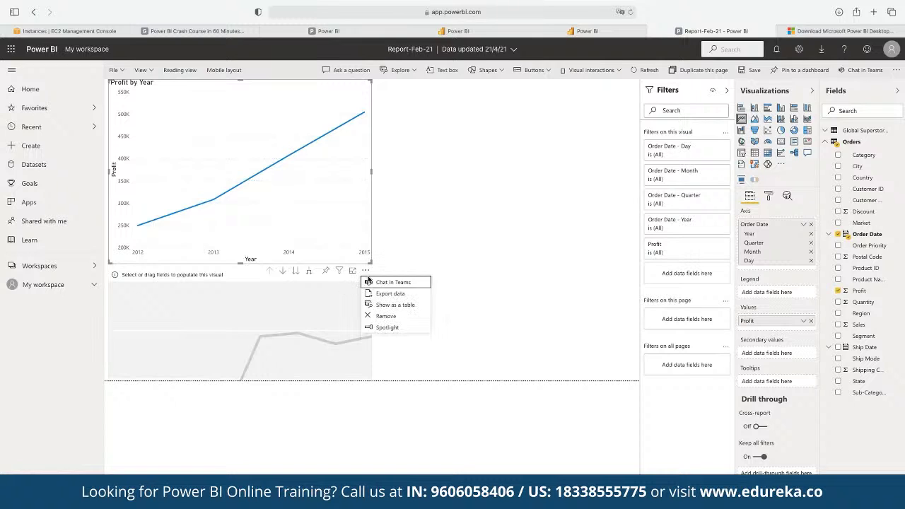
{"action": "left_click", "coordinate": [376, 316]}
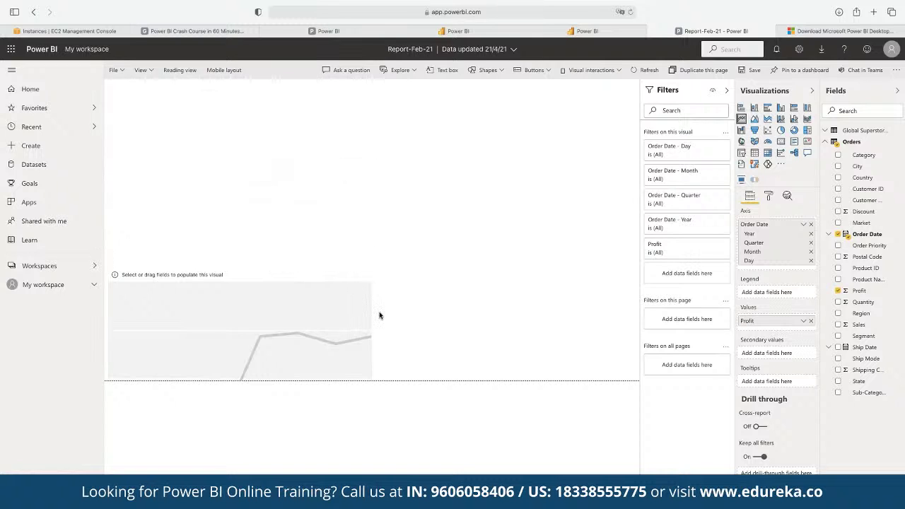
{"action": "key", "text": "ctrl+z"}
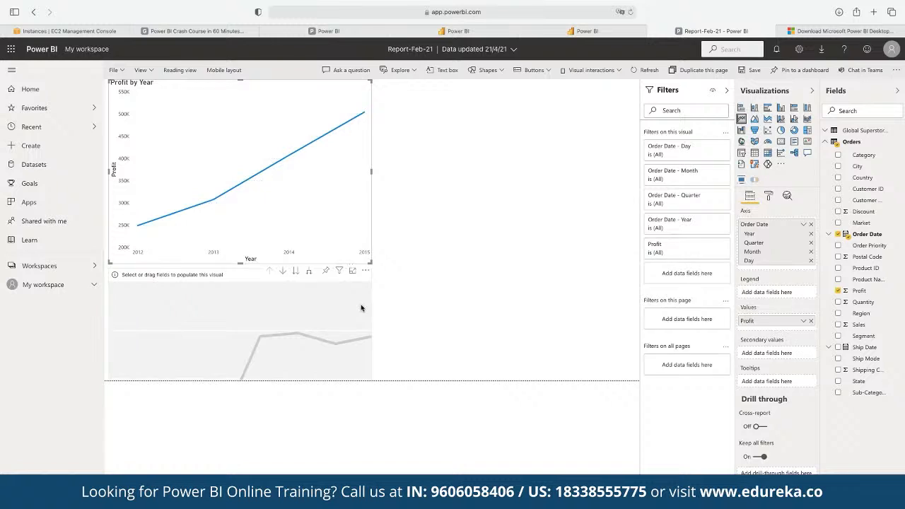
Delete the empty line chart placeholder, then enlarge the Profit by Year line chart and centre it on the report page
{"action": "left_click", "coordinate": [365, 306]}
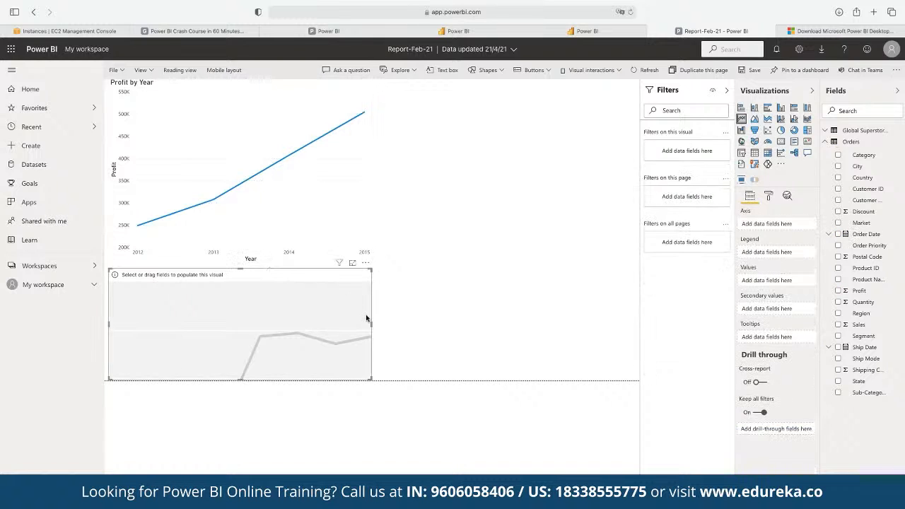
{"action": "key", "text": "Delete"}
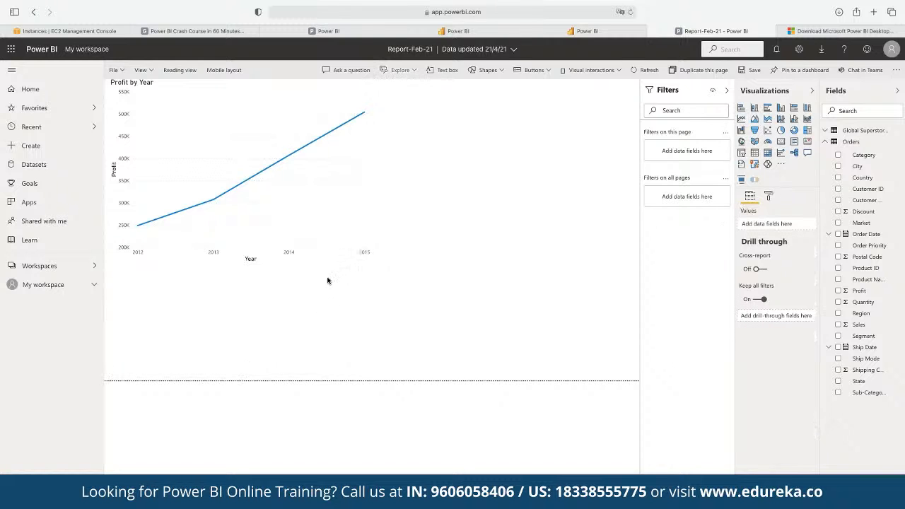
{"action": "left_click_drag", "start_coordinate": [367, 261], "coordinate": [531, 345]}
{"action": "left_click_drag", "start_coordinate": [430, 265], "coordinate": [481, 280]}
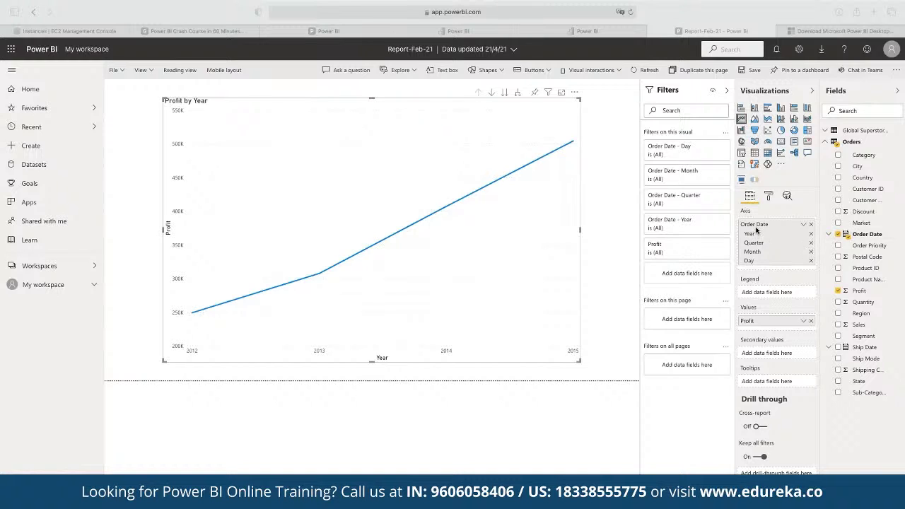
Remove the Year and Quarter levels from the line chart's Order Date axis to plot Profit by Month
{"action": "left_click", "coordinate": [810, 238]}
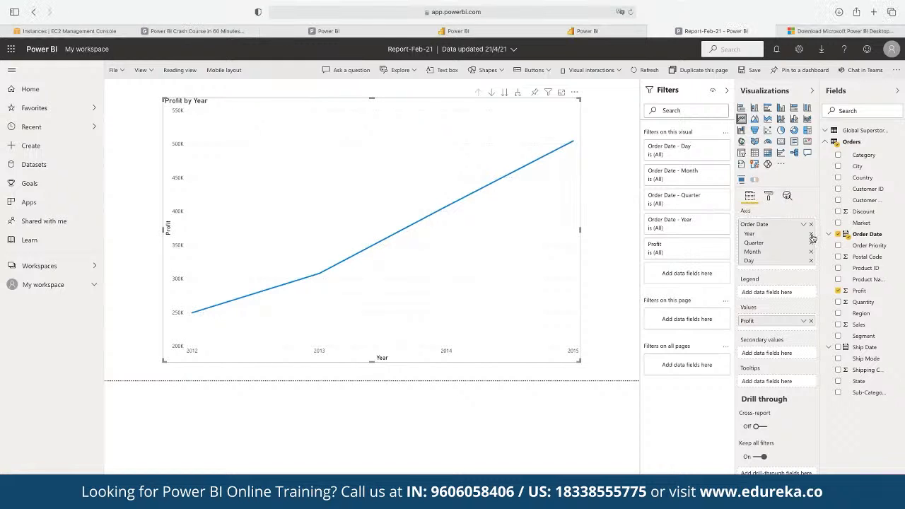
{"action": "left_click", "coordinate": [811, 234]}
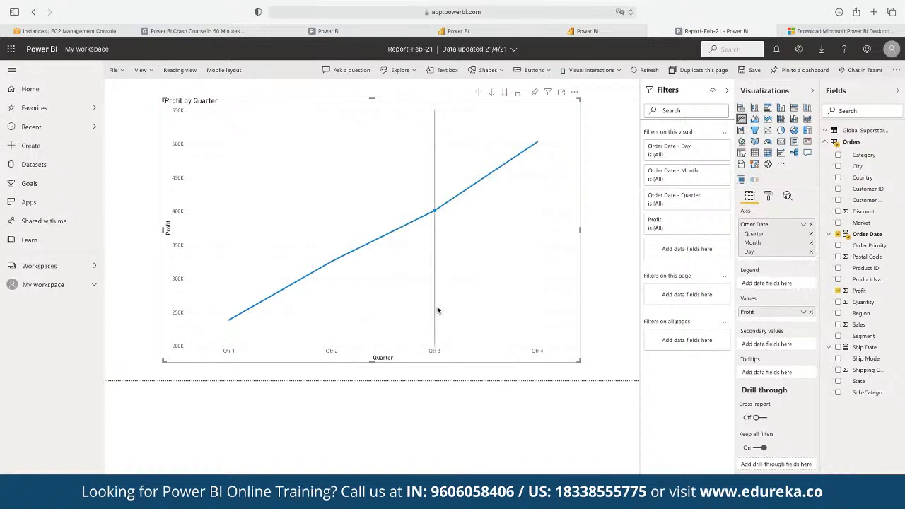
{"action": "mouse_move", "coordinate": [437, 310]}
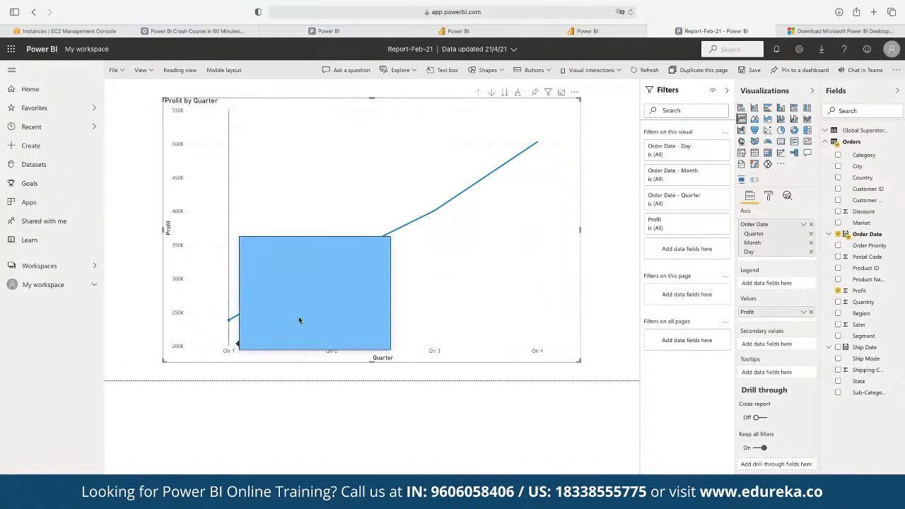
{"action": "left_click", "coordinate": [811, 236]}
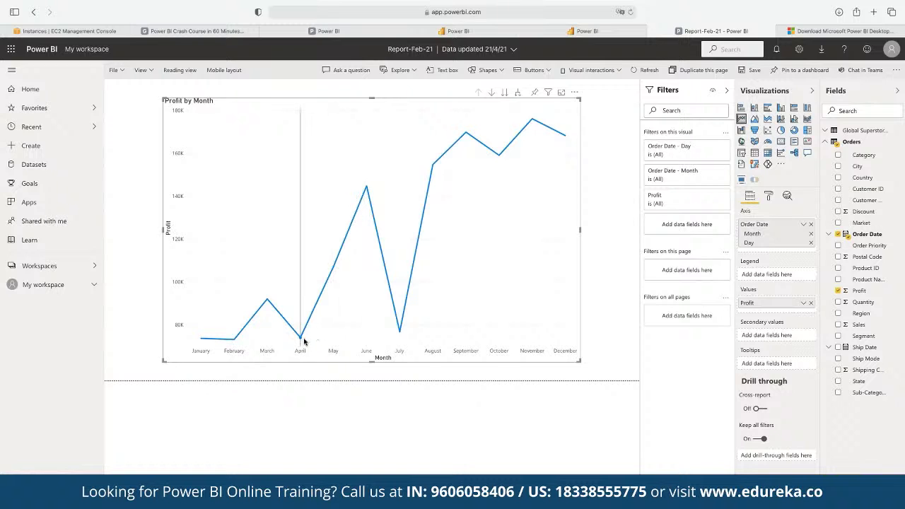
{"action": "mouse_move", "coordinate": [329, 252]}
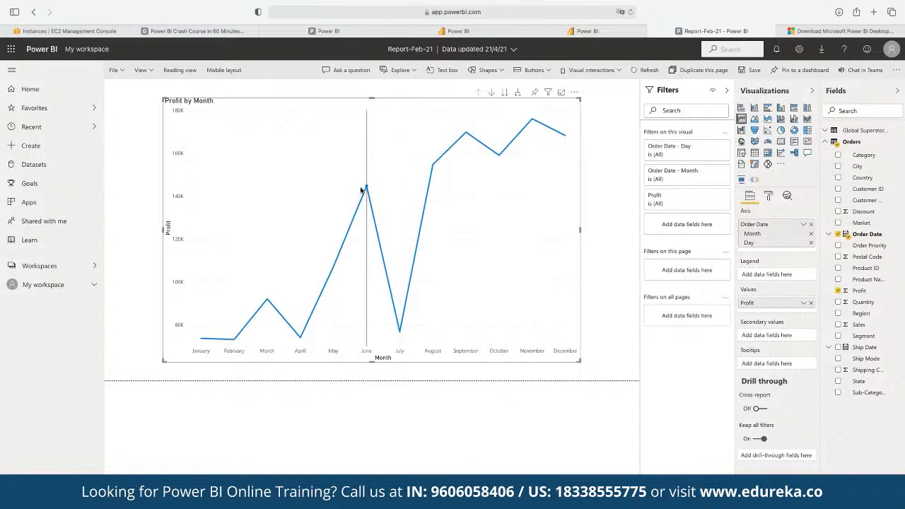
{"action": "mouse_move", "coordinate": [362, 190]}
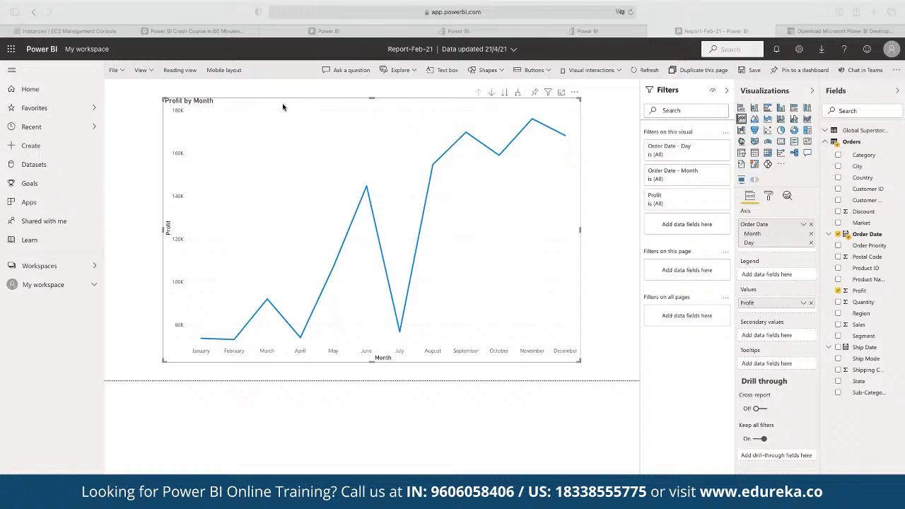
Shrink the Profit by Month chart and fit it into the upper-left quarter of the report page
{"action": "left_click", "coordinate": [580, 364]}
{"action": "left_click", "coordinate": [579, 363]}
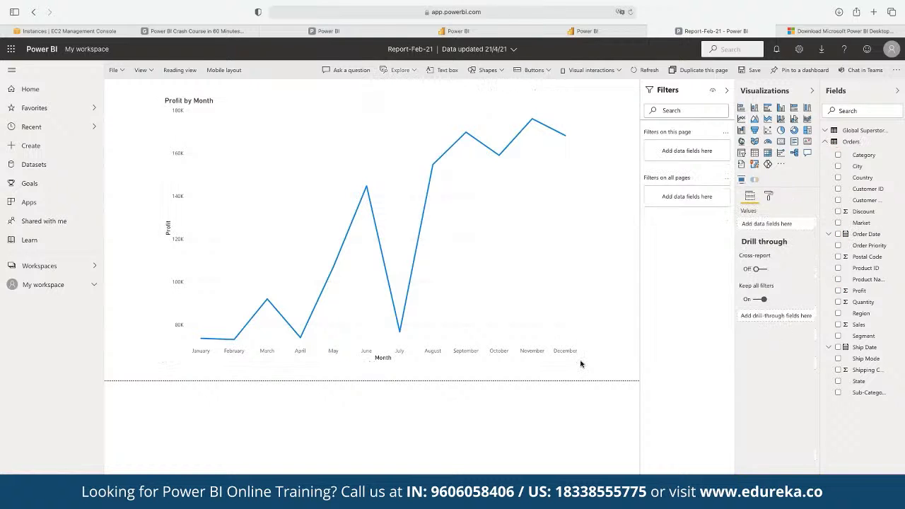
{"action": "left_click", "coordinate": [580, 360]}
{"action": "left_click_drag", "start_coordinate": [579, 363], "coordinate": [391, 263]}
{"action": "left_click_drag", "start_coordinate": [347, 179], "coordinate": [292, 169]}
{"action": "left_click_drag", "start_coordinate": [331, 247], "coordinate": [373, 232]}
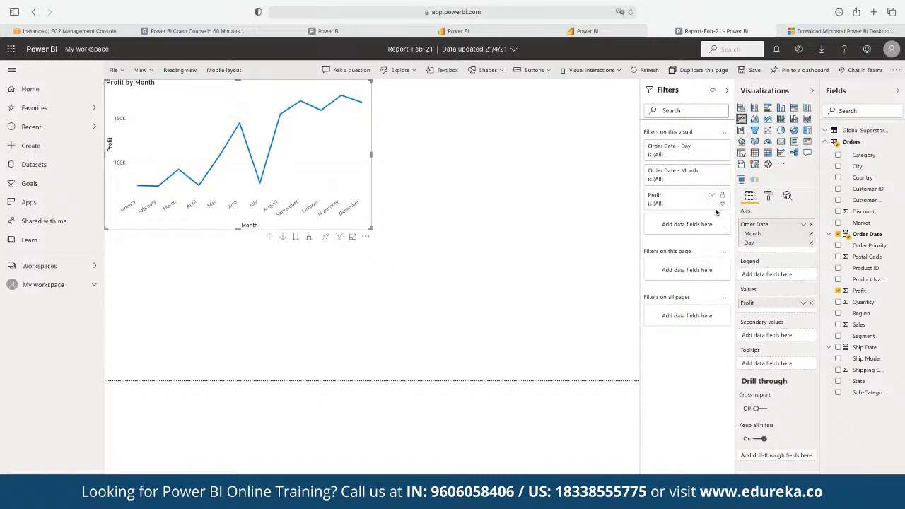
Add Order Date Year as a visual-level filter on the chart, using basic filtering with only 2015 selected
{"action": "left_click", "coordinate": [712, 146]}
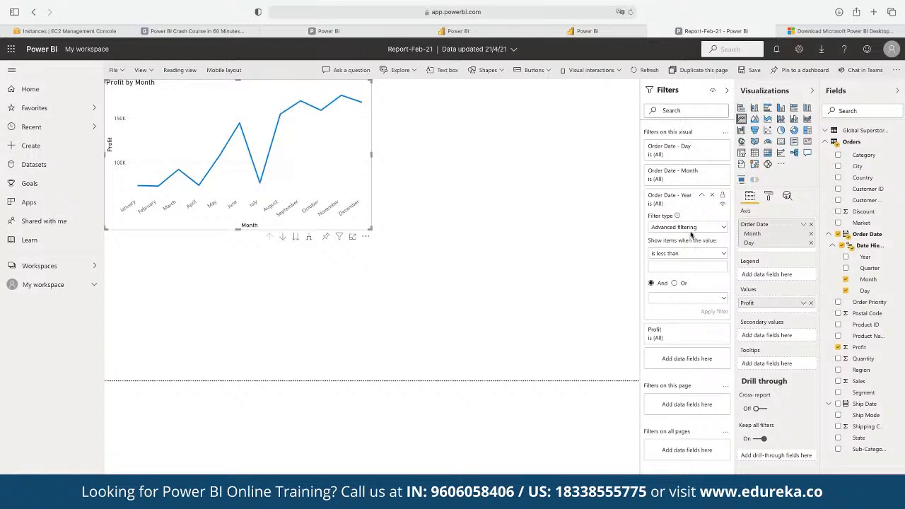
{"action": "left_click", "coordinate": [689, 228]}
{"action": "left_click", "coordinate": [689, 252]}
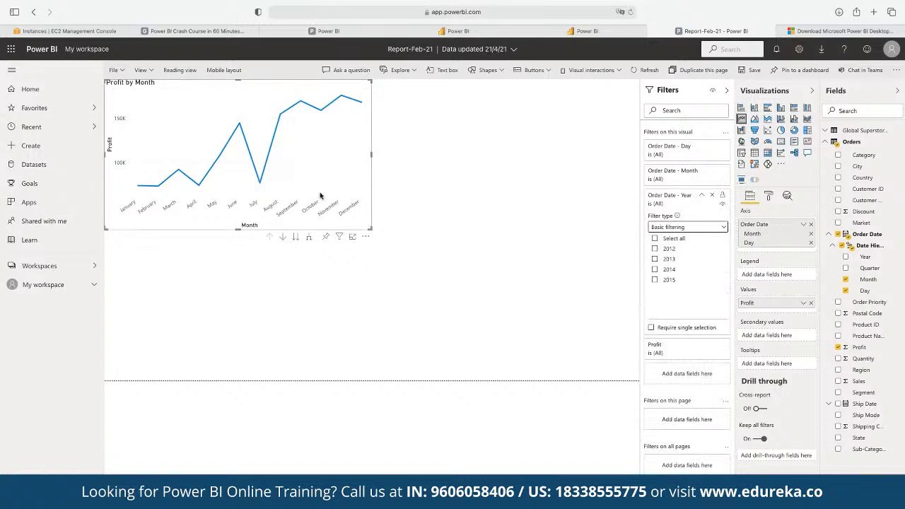
{"action": "left_click", "coordinate": [655, 281]}
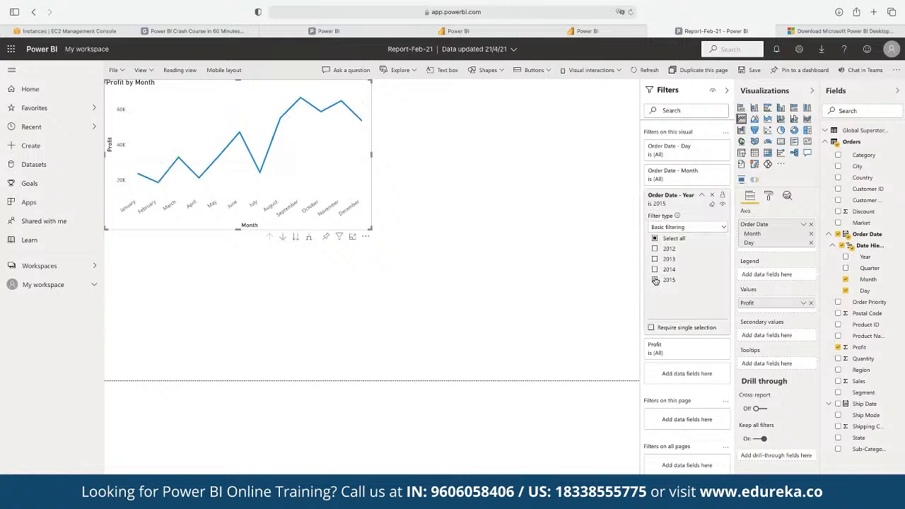
Duplicate the filtered Profit by Month chart to fill all four quarters of the report page and select the upper-right copy
{"action": "left_click", "coordinate": [474, 266]}
{"action": "left_click", "coordinate": [311, 173]}
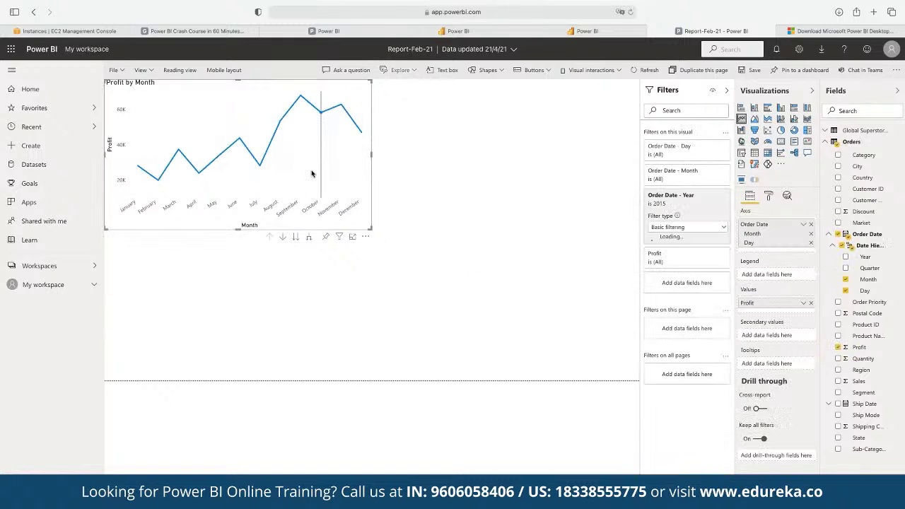
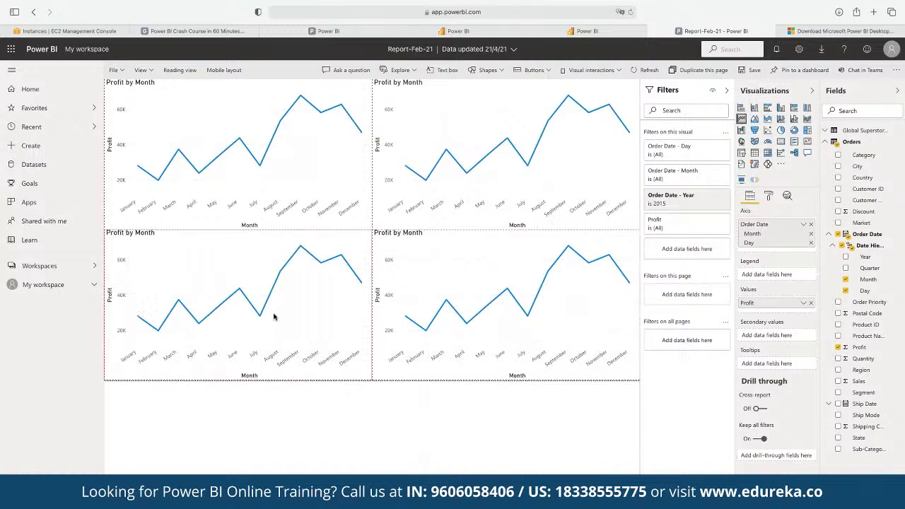
{"action": "left_click", "coordinate": [305, 154]}
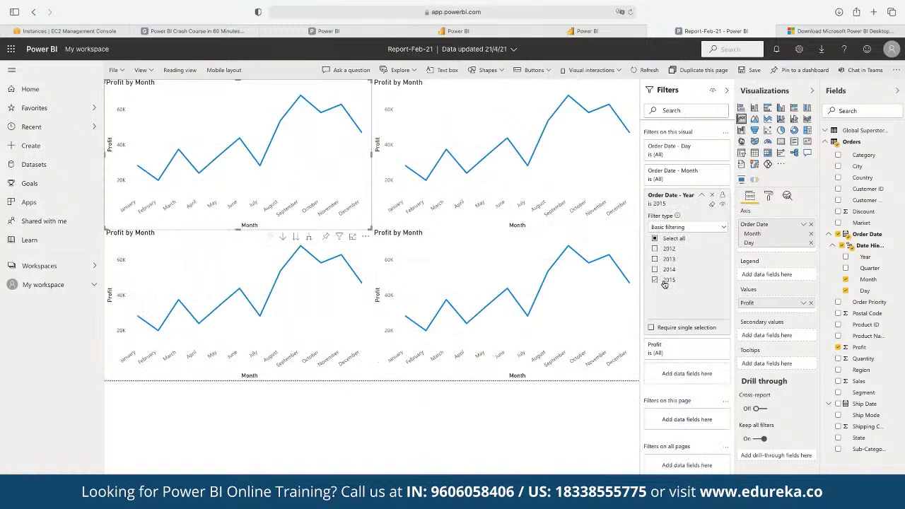
{"action": "left_click", "coordinate": [572, 172]}
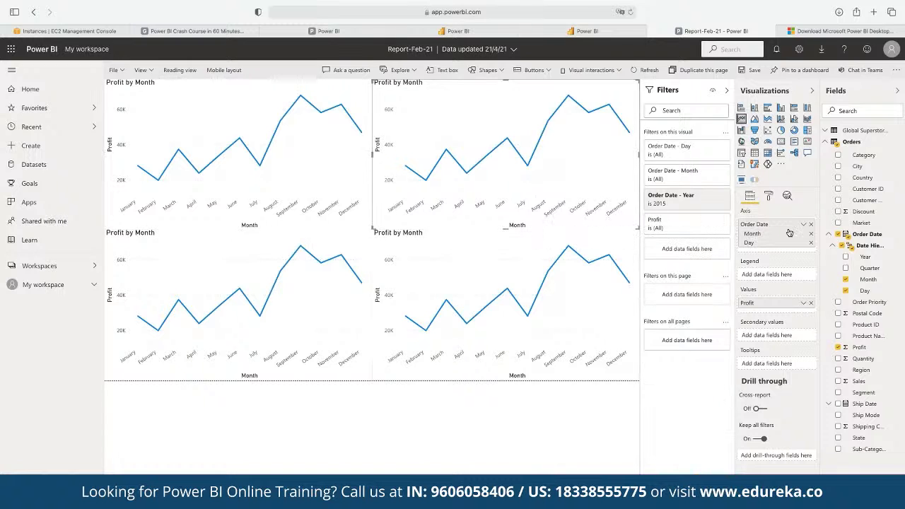
{"action": "left_click_drag", "start_coordinate": [863, 263], "coordinate": [680, 251]}
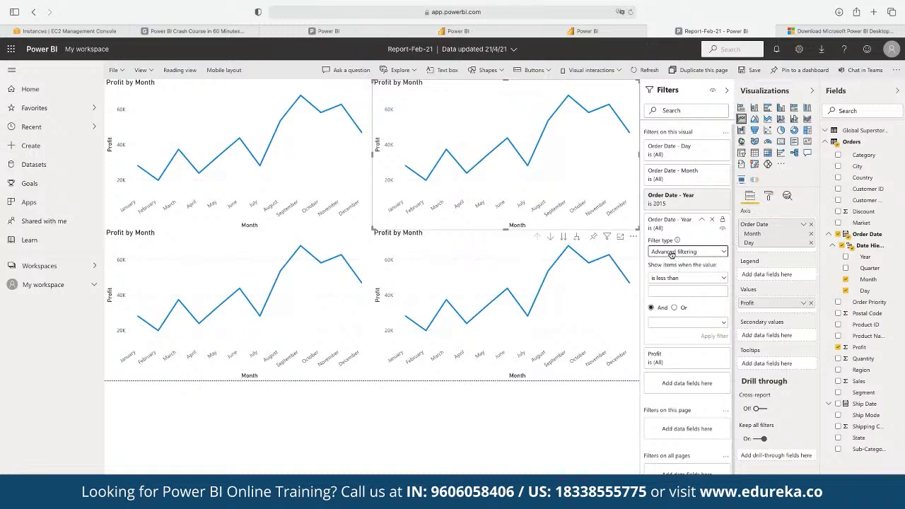
{"action": "left_click", "coordinate": [672, 252]}
{"action": "left_click", "coordinate": [676, 277]}
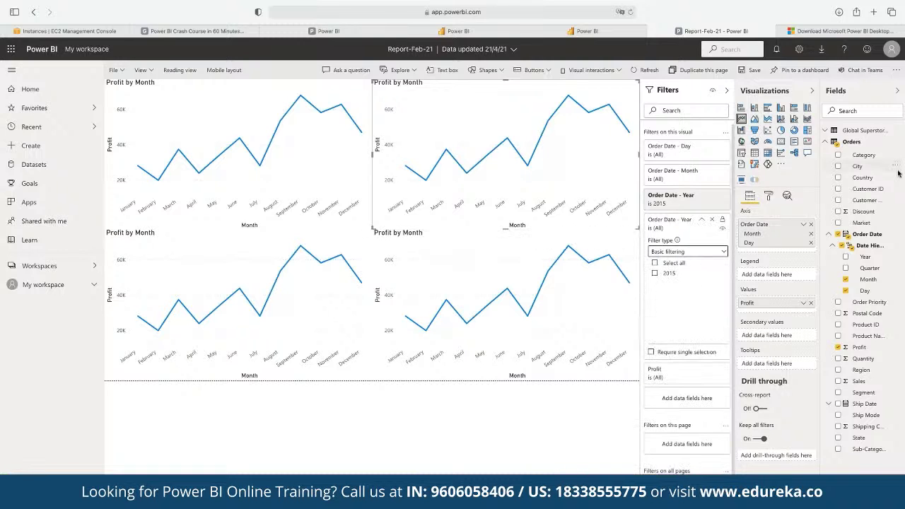
{"action": "left_click", "coordinate": [712, 219]}
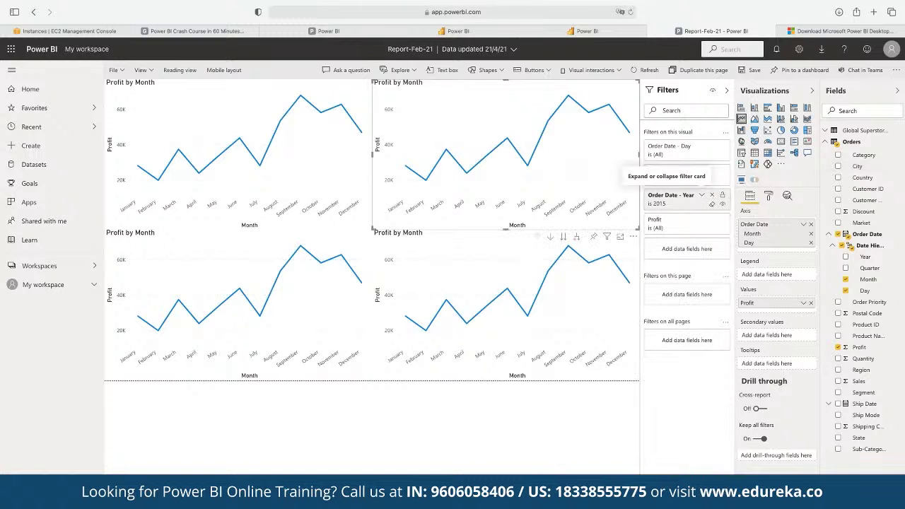
Set the upper-right chart's Order Date Year filter to 2012 only
{"action": "left_click", "coordinate": [703, 199]}
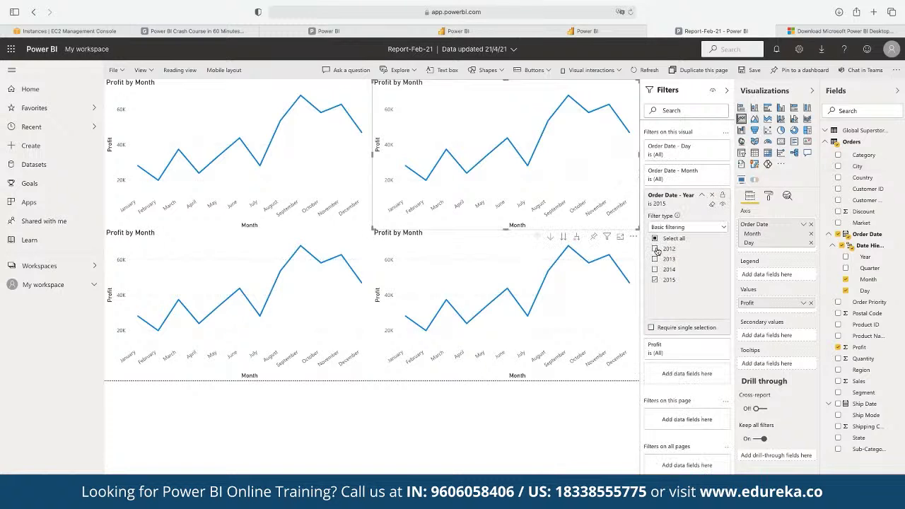
{"action": "left_click", "coordinate": [655, 249]}
{"action": "left_click", "coordinate": [654, 280]}
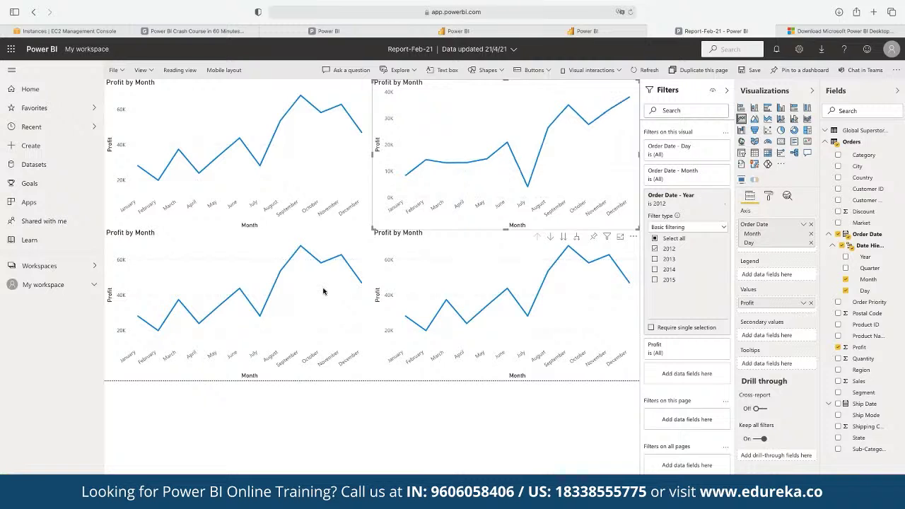
Set the lower-left chart's Order Date Year filter to 2014 only
{"action": "left_click", "coordinate": [304, 306]}
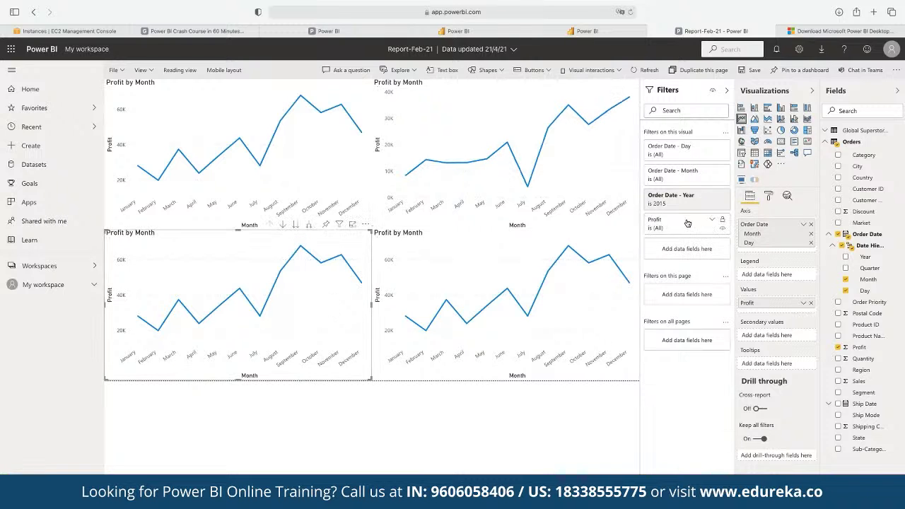
{"action": "left_click", "coordinate": [654, 270]}
{"action": "left_click", "coordinate": [655, 280]}
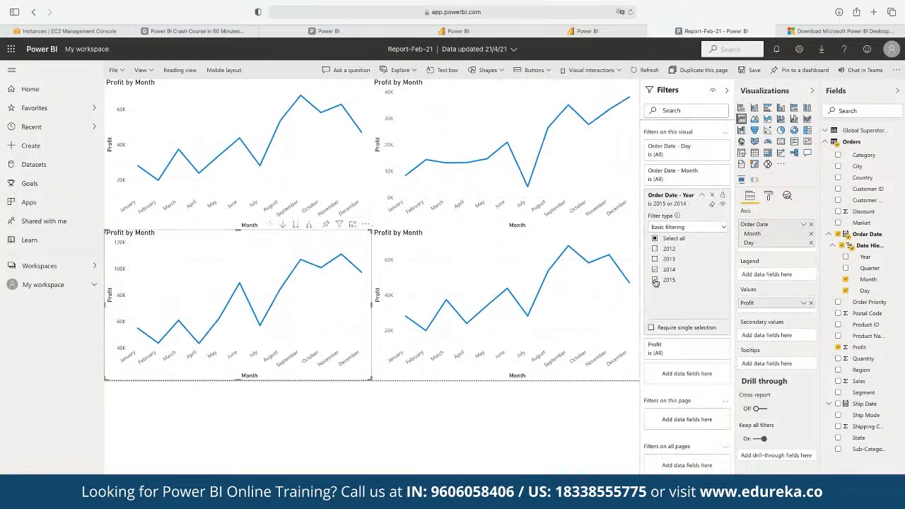
Set the lower-right chart's Order Date Year filter to 2013 only and clear the chart selection
{"action": "left_click", "coordinate": [614, 295]}
{"action": "left_click", "coordinate": [702, 195]}
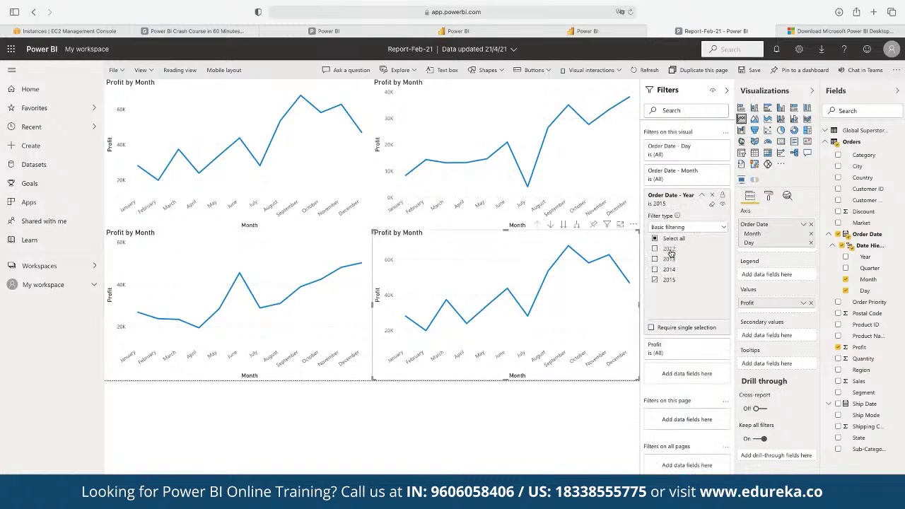
{"action": "left_click", "coordinate": [655, 259]}
{"action": "left_click", "coordinate": [654, 279]}
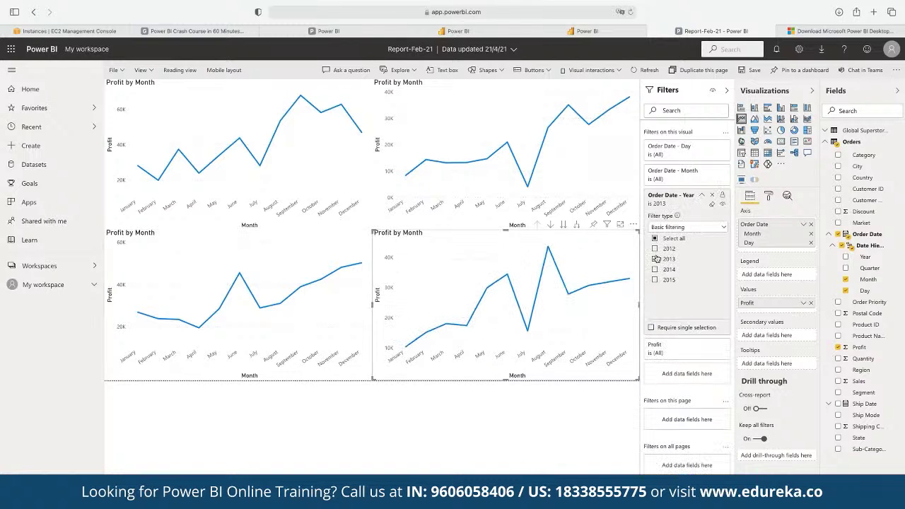
{"action": "left_click", "coordinate": [552, 407]}
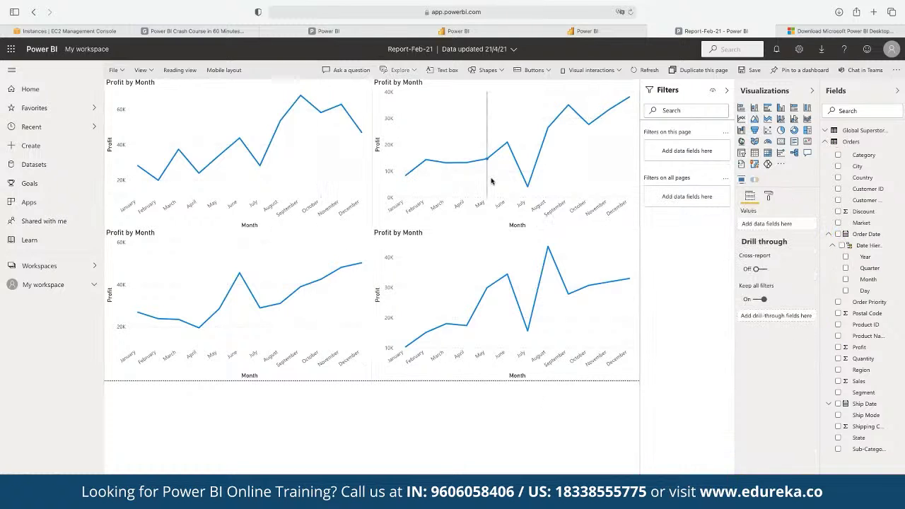
Create a visual with the Order Date hierarchy and Profit on the blank page, enlarge it and move it to the middle
{"action": "mouse_move", "coordinate": [491, 180]}
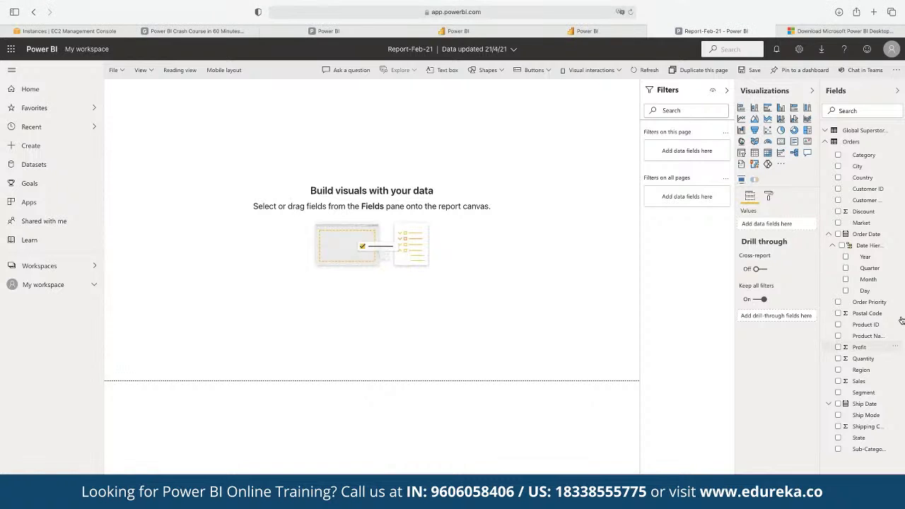
{"action": "left_click", "coordinate": [841, 246]}
{"action": "left_click", "coordinate": [838, 347]}
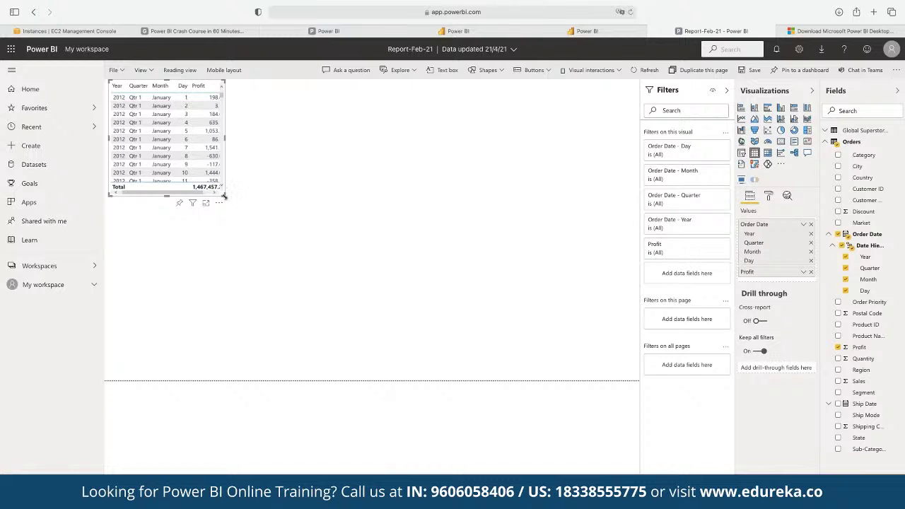
{"action": "left_click_drag", "start_coordinate": [225, 199], "coordinate": [556, 329]}
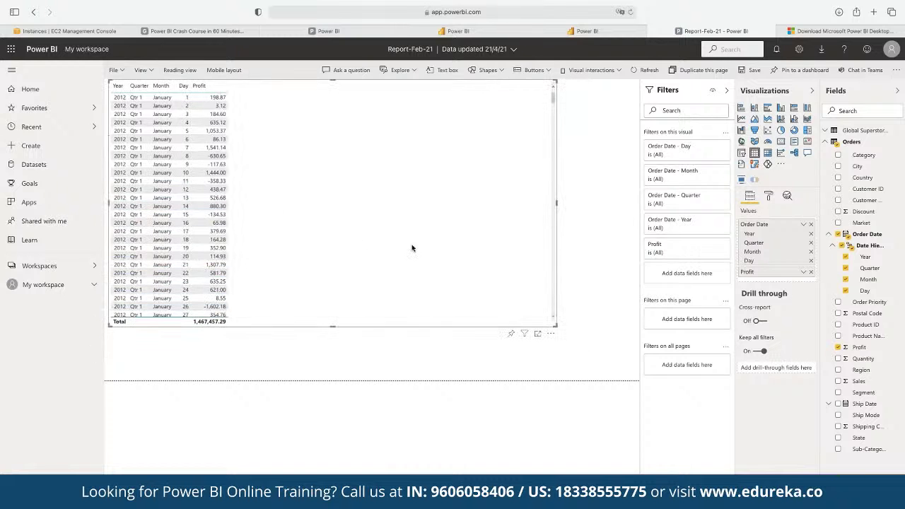
{"action": "left_click_drag", "start_coordinate": [412, 247], "coordinate": [451, 275]}
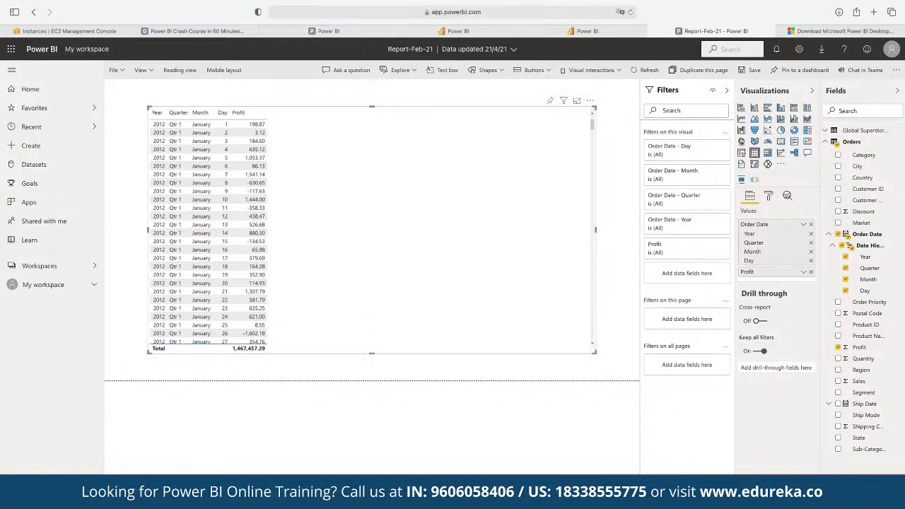
Convert the table to a line chart and remove Year and Quarter from its axis
{"action": "left_click", "coordinate": [741, 119]}
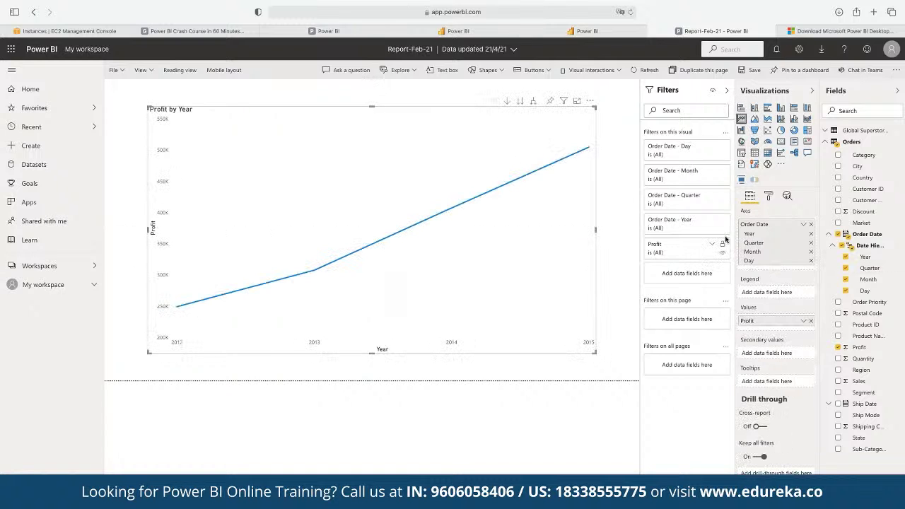
{"action": "left_click", "coordinate": [811, 235]}
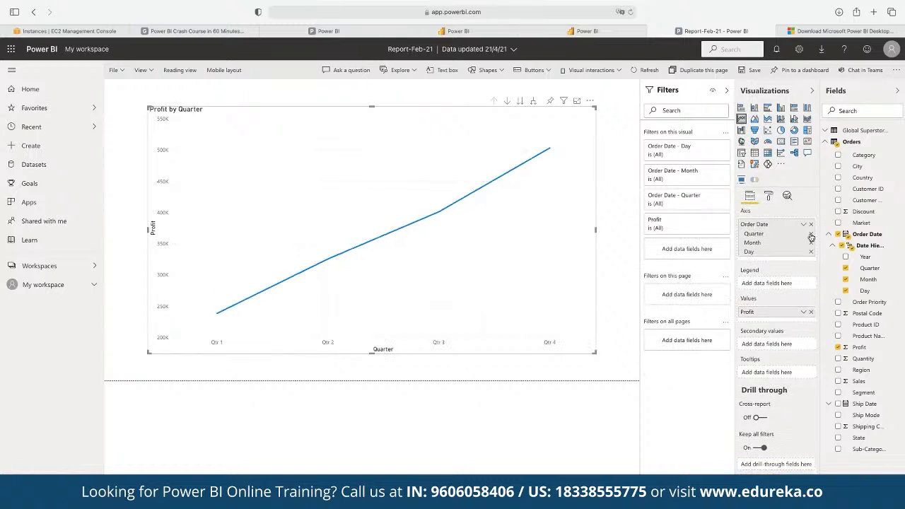
{"action": "left_click", "coordinate": [811, 235]}
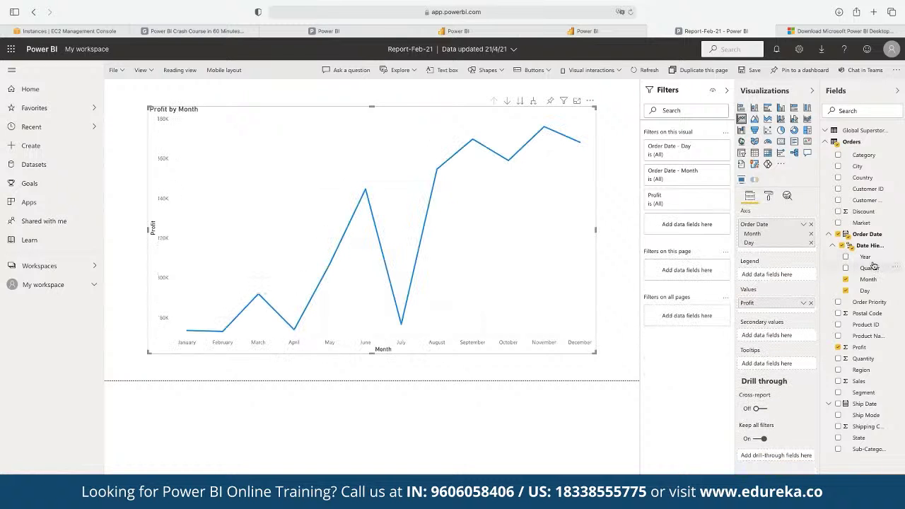
Add Year as the line chart's legend and inspect the monthly profit values for each year
{"action": "left_click_drag", "start_coordinate": [830, 262], "coordinate": [792, 280]}
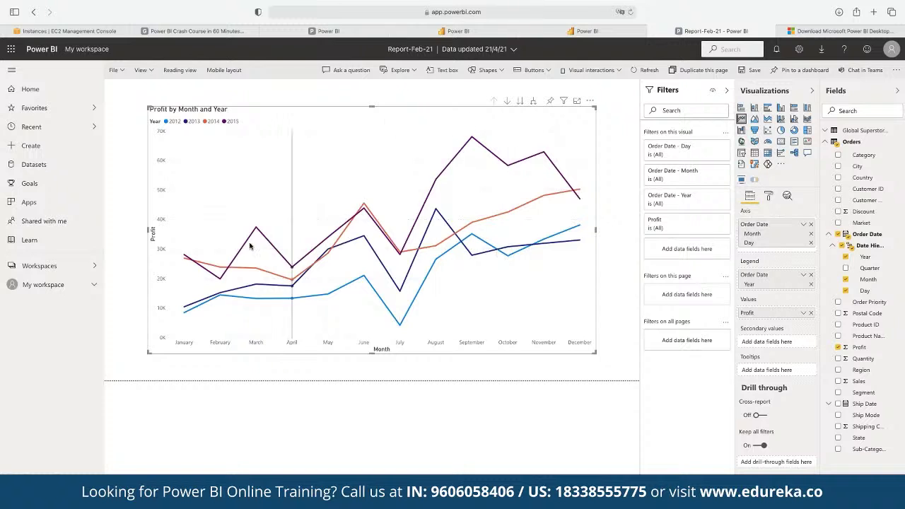
{"action": "mouse_move", "coordinate": [458, 254]}
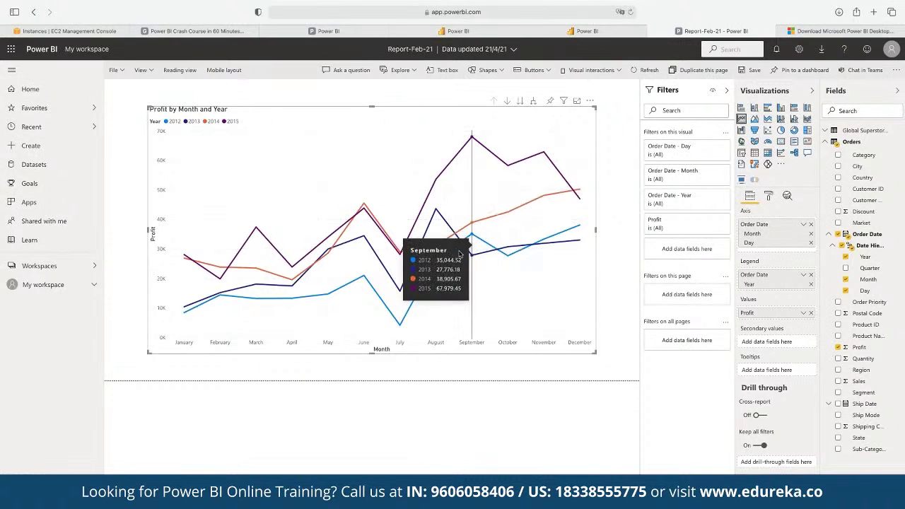
{"action": "mouse_move", "coordinate": [336, 256]}
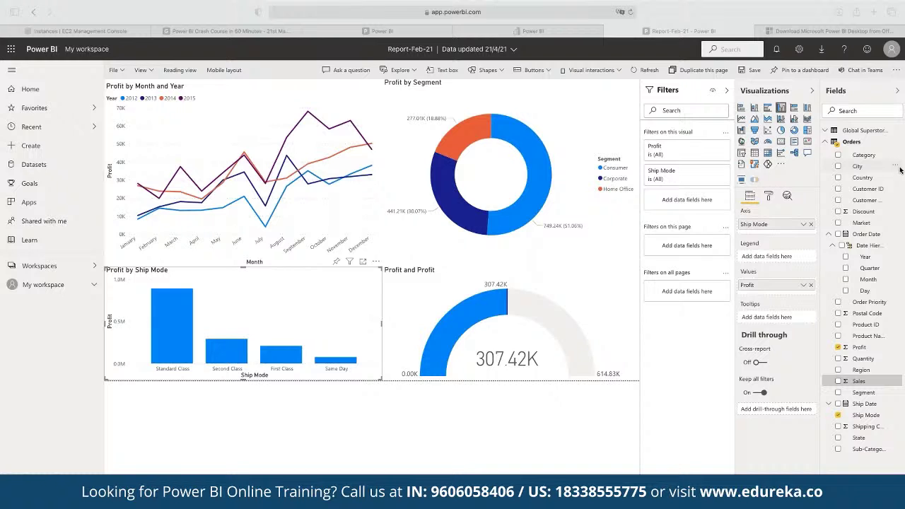
Save the report containing the four profit visuals
{"action": "left_click", "coordinate": [113, 69]}
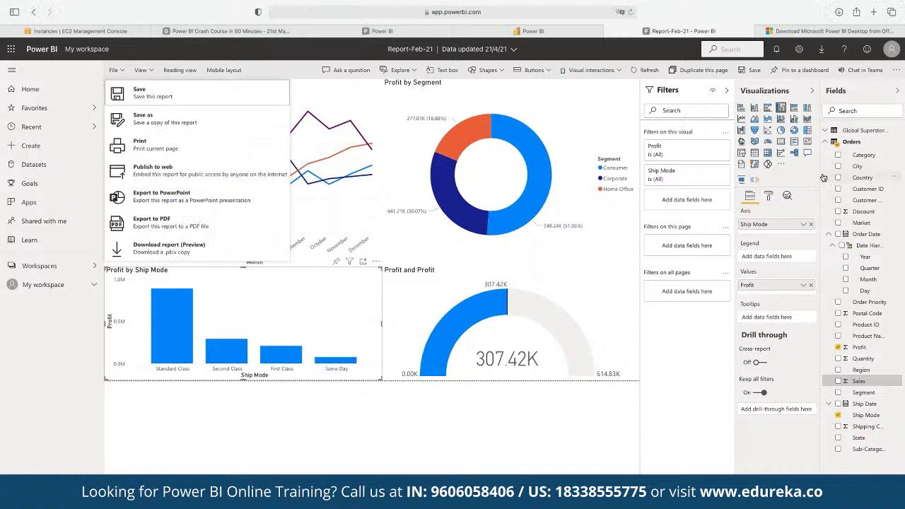
{"action": "left_click", "coordinate": [172, 98]}
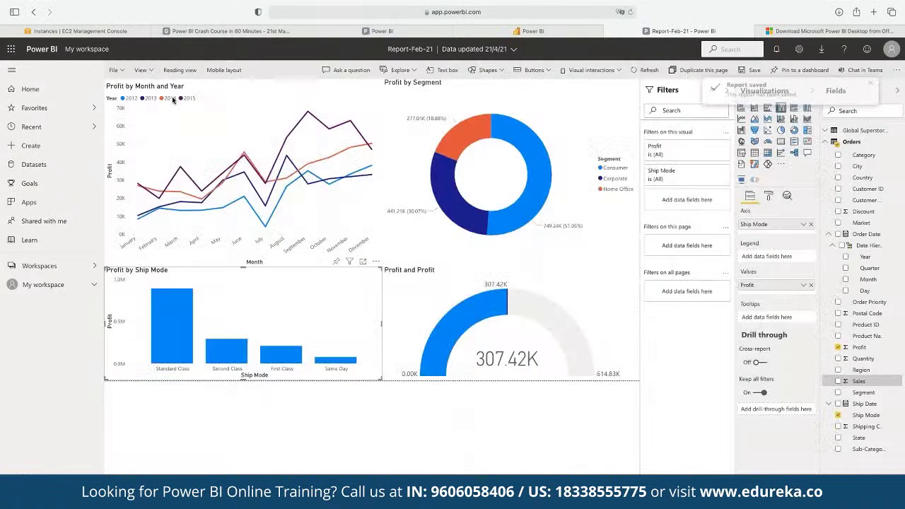
{"action": "left_click", "coordinate": [113, 70]}
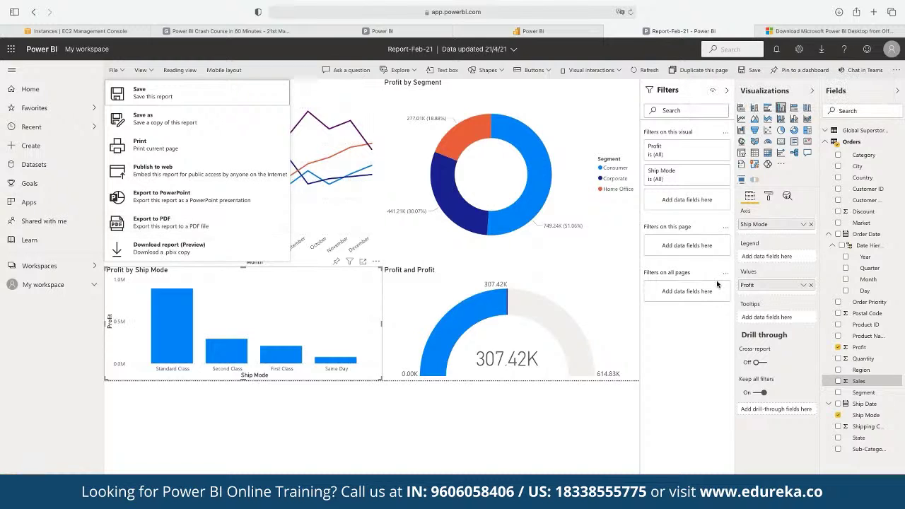
{"action": "left_click", "coordinate": [562, 284]}
Cross-filter the report by the Consumer, Corporate and Home Office segments in the donut chart, ending on Consumer, and inspect the September profits
{"action": "left_click", "coordinate": [520, 213]}
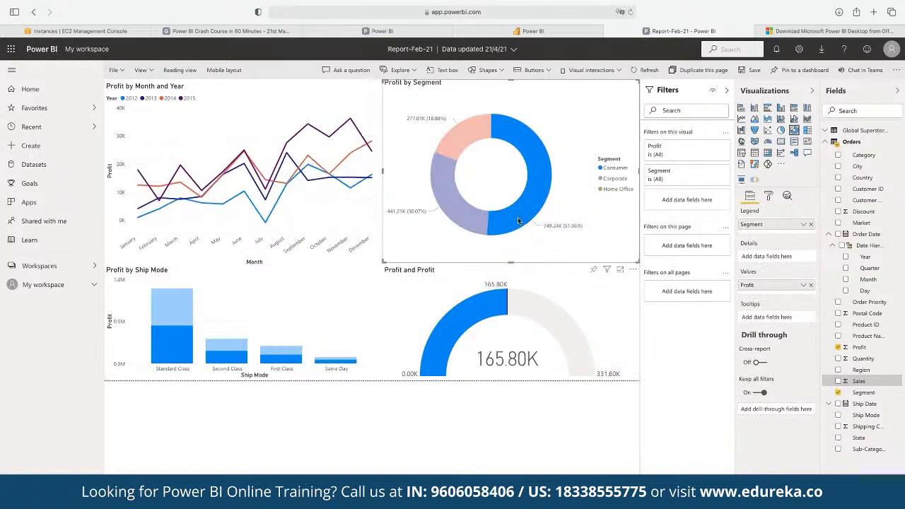
{"action": "left_click", "coordinate": [452, 204]}
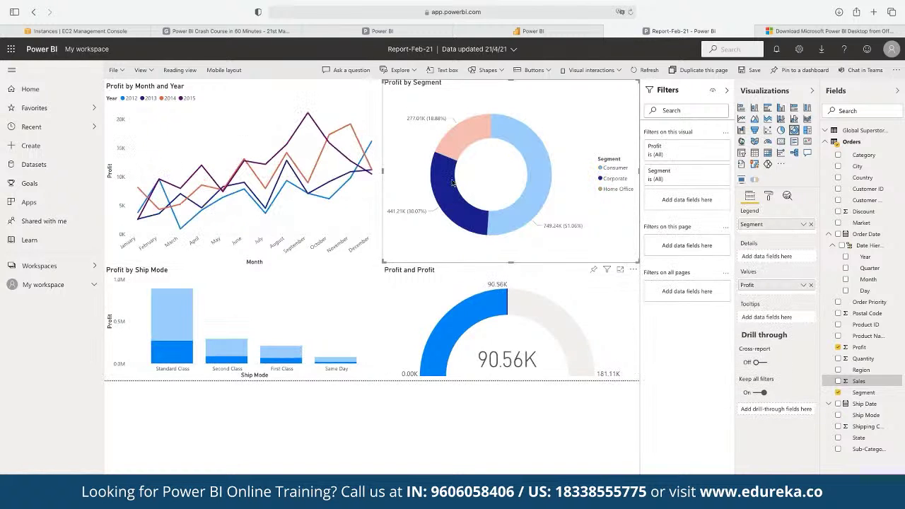
{"action": "left_click", "coordinate": [462, 148]}
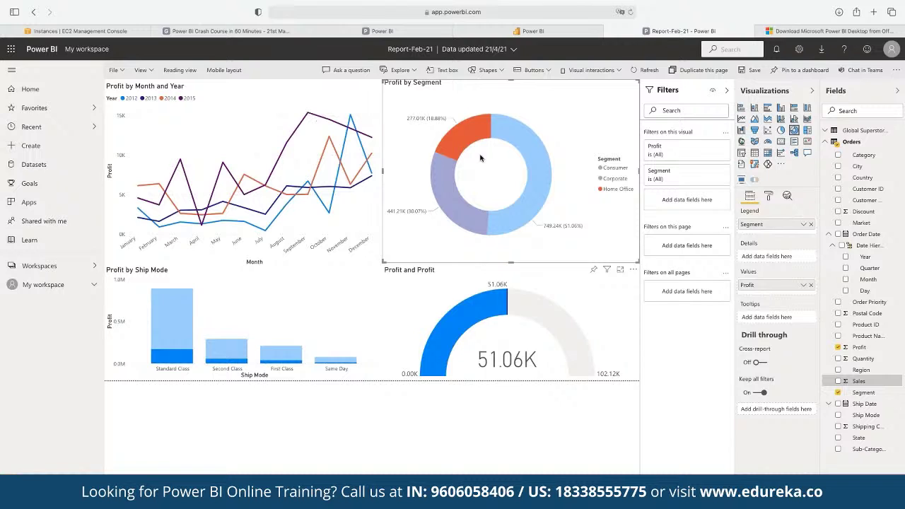
{"action": "left_click", "coordinate": [527, 155]}
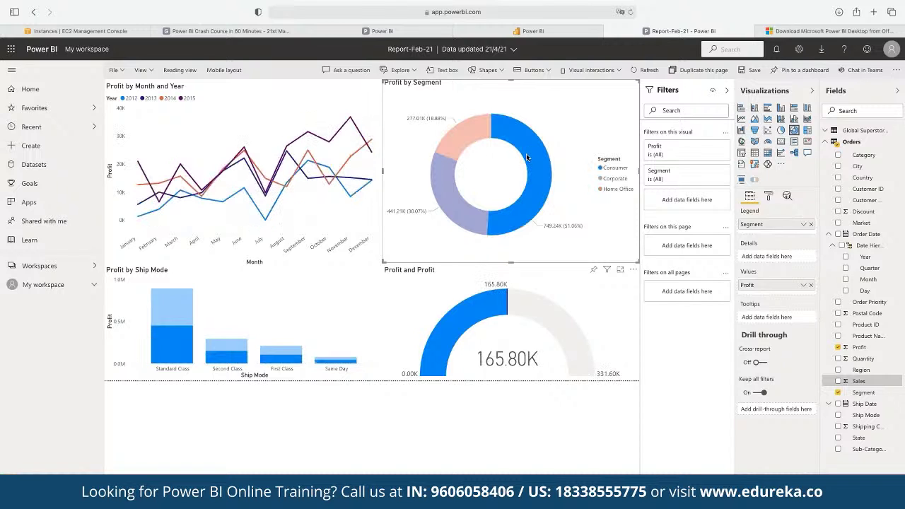
{"action": "mouse_move", "coordinate": [306, 157]}
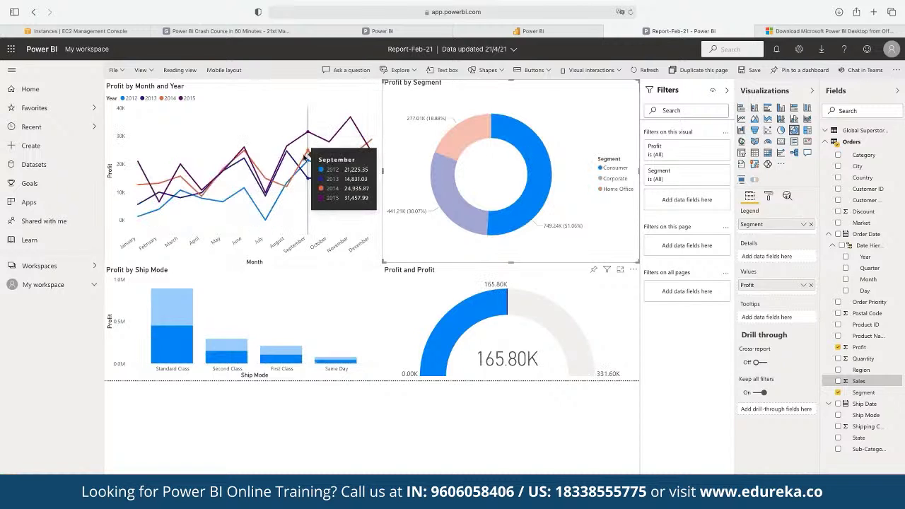
{"action": "mouse_move", "coordinate": [440, 180]}
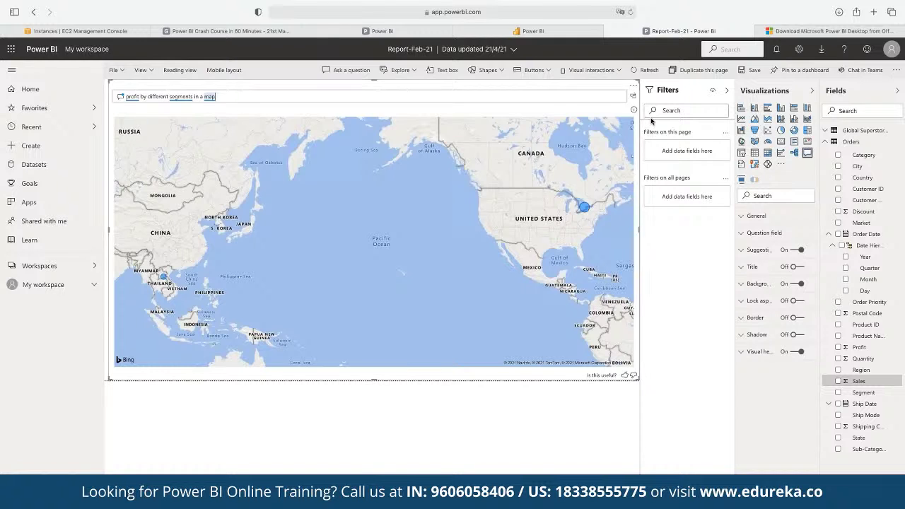
Clear the question "profit by different segments in a map" and delete the Q&A visual from the page
{"action": "left_click_drag", "start_coordinate": [427, 96], "coordinate": [105, 95]}
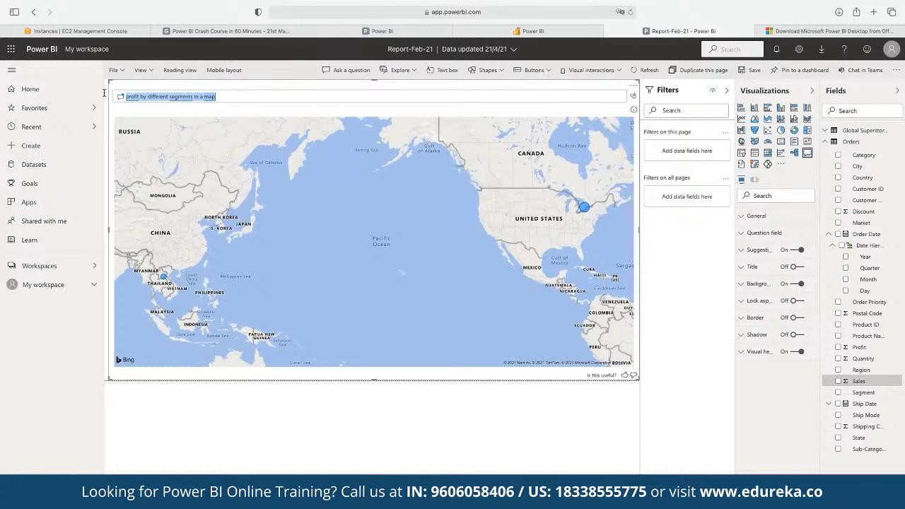
{"action": "key", "text": "BackSpace"}
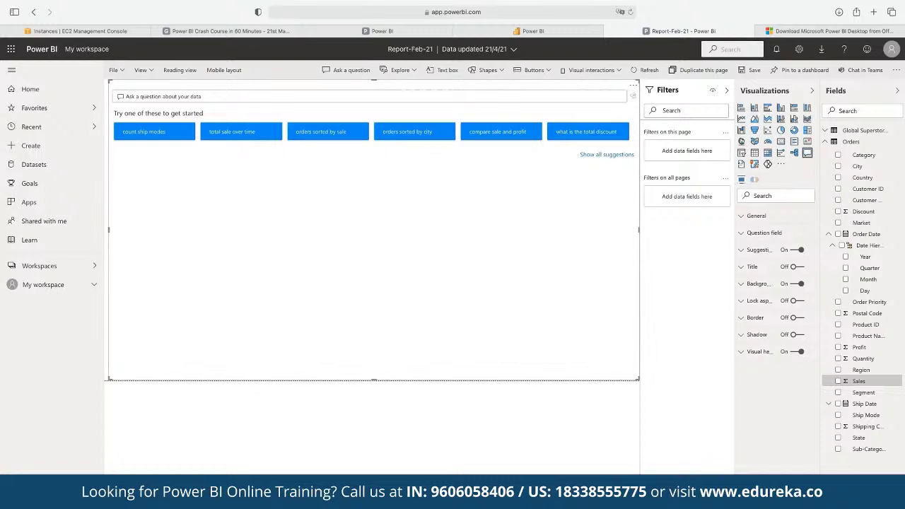
{"action": "key", "text": "Delete"}
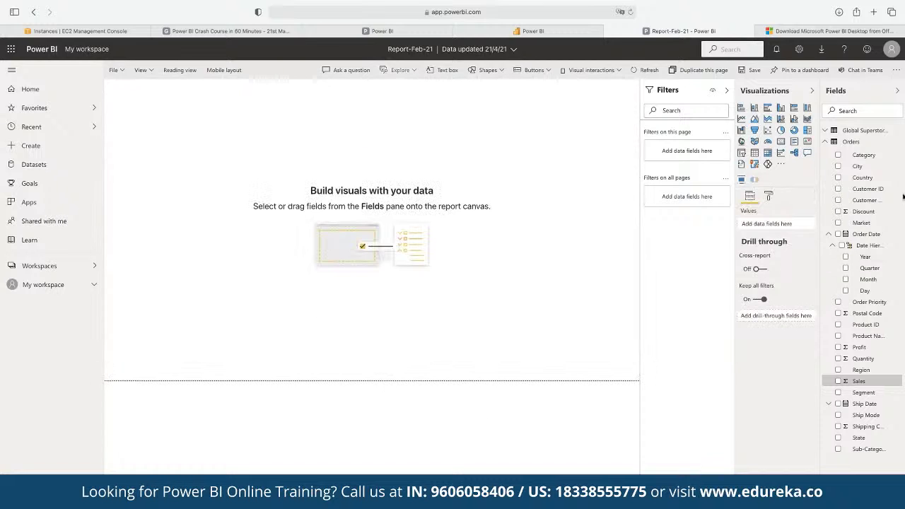